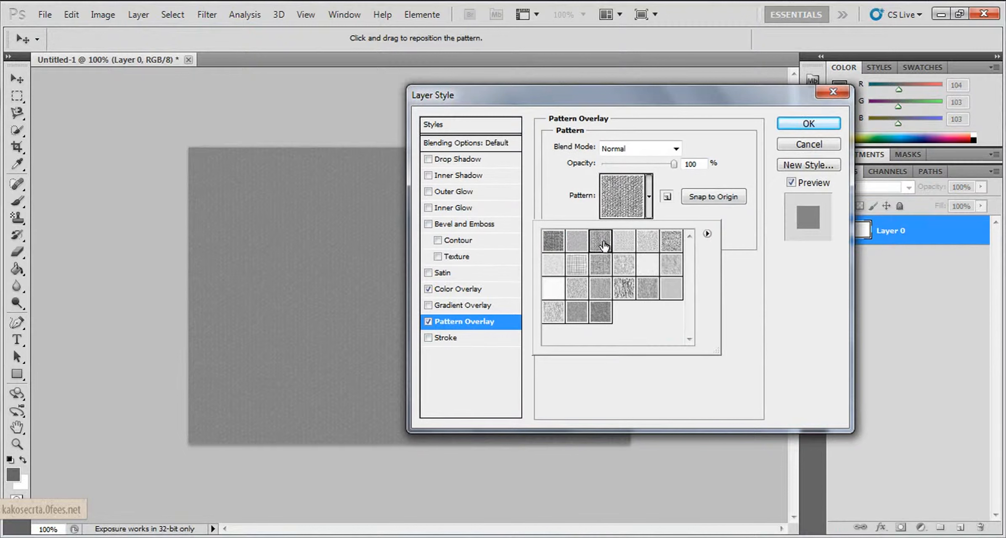
Set the color overlay of Layer 0 to #767676 at 82% opacity and apply the layer style with its pattern overlay.
click(466, 291)
click(698, 148)
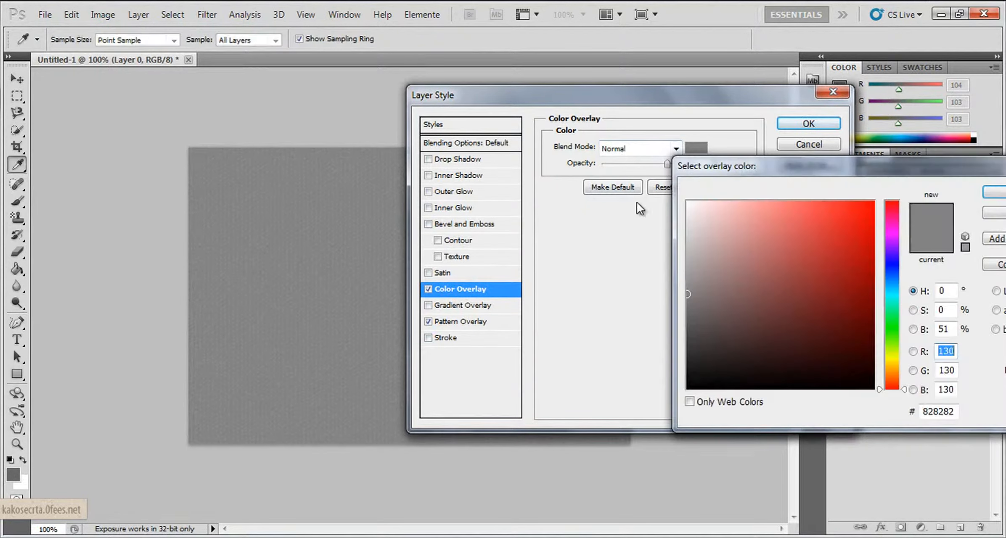
click(688, 302)
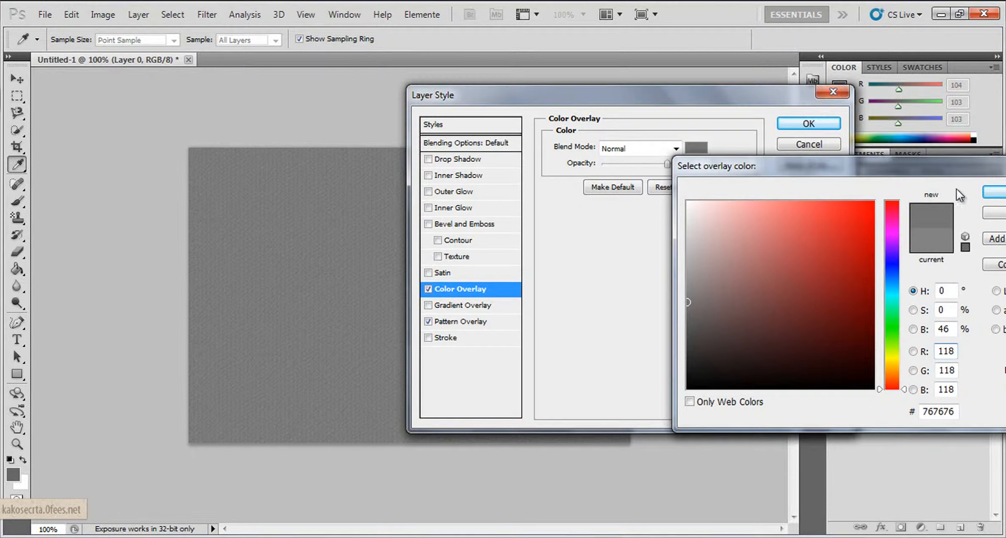
click(994, 192)
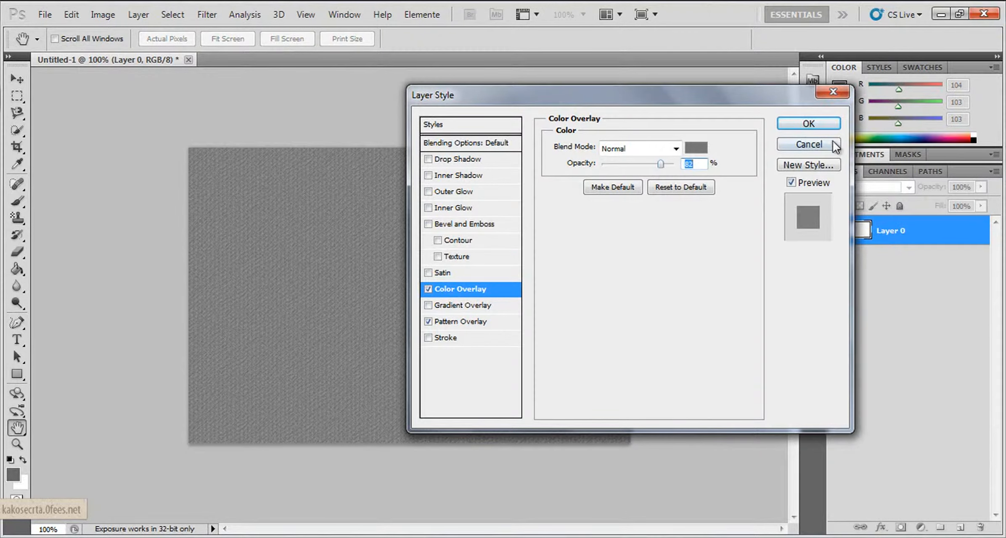
click(808, 124)
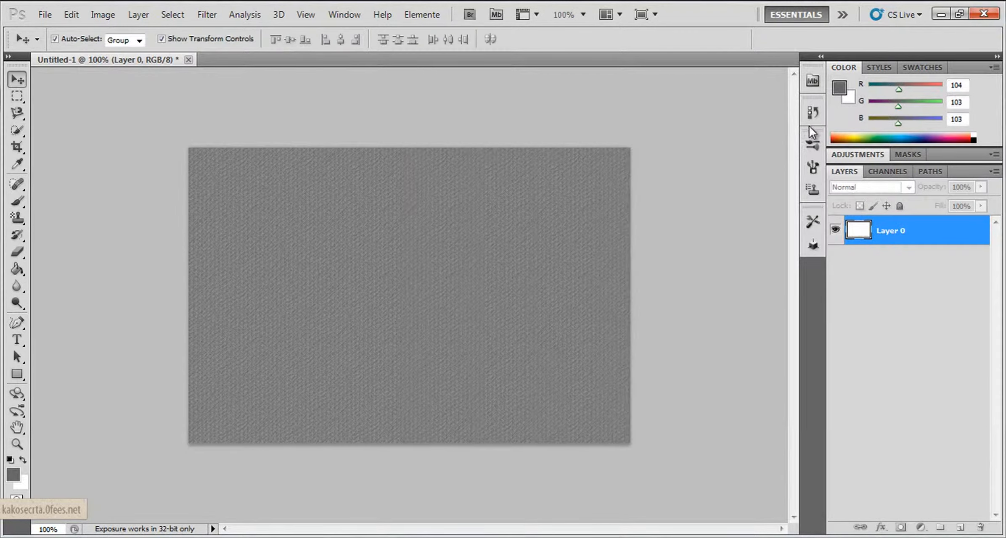
Draw a large gray circle shape over the middle of the textured background with the Ellipse tool.
click(13, 374)
click(180, 40)
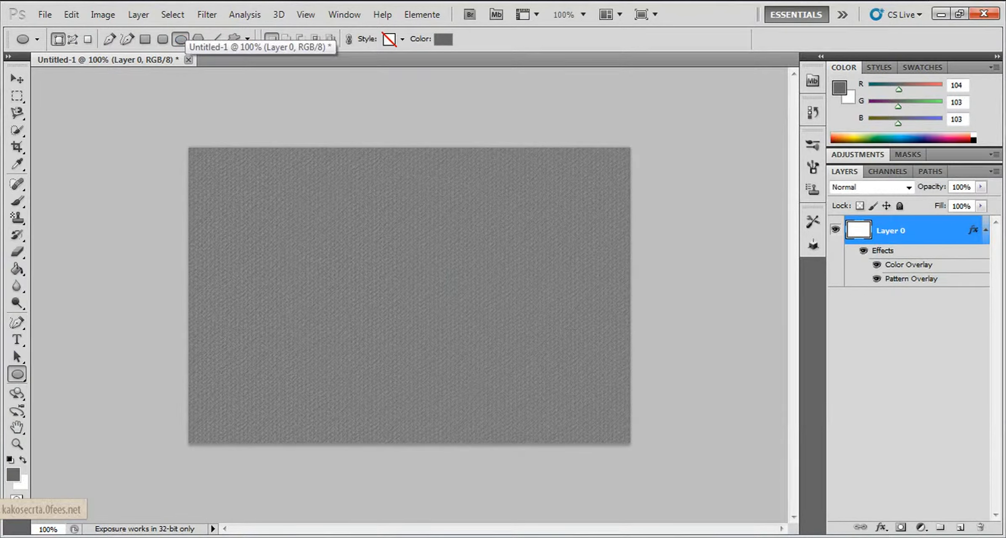
drag(288, 177, 548, 426)
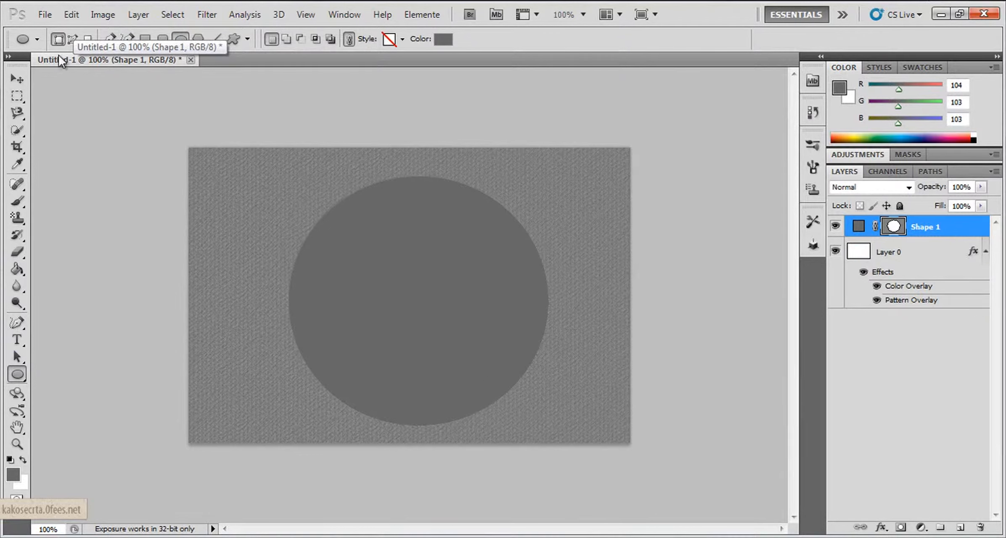
Scale the circle shape to about 112.7% width and 112.1% height, centering it on the canvas at about X 305.5, Y 202 px.
click(17, 79)
drag(418, 326, 433, 341)
drag(528, 413, 560, 444)
drag(453, 387, 452, 381)
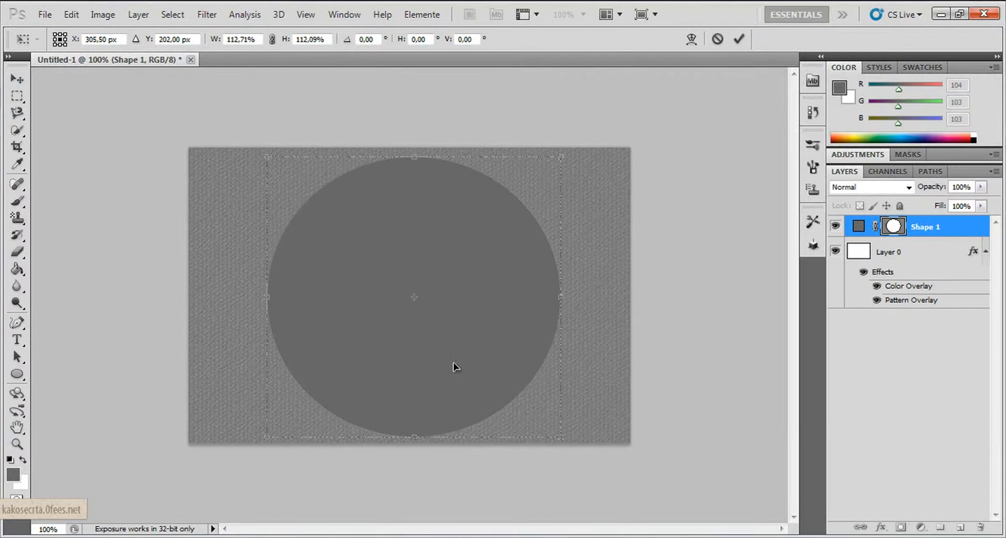
click(739, 39)
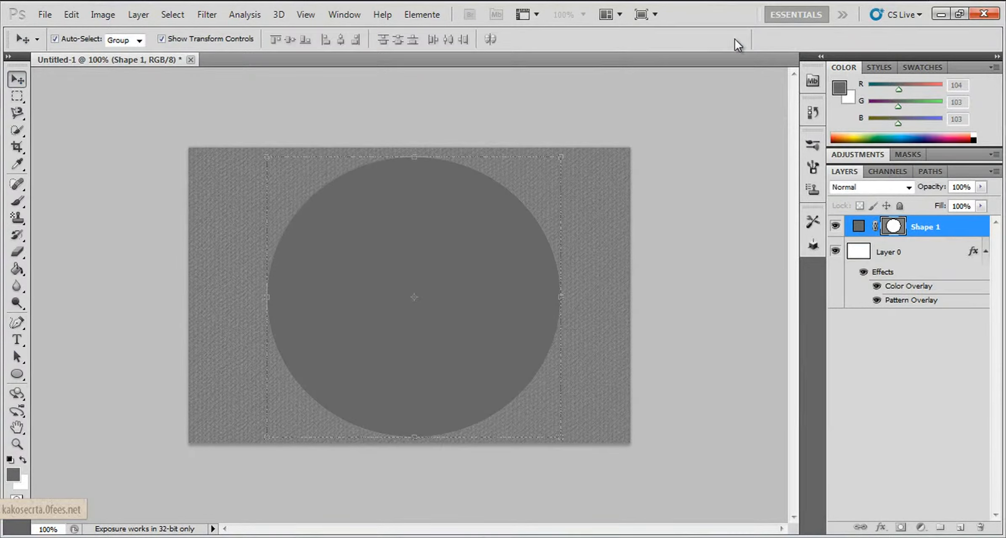
Rasterize the circle shape and apply Add Noise at 16.57%, Gaussian and monochromatic.
click(201, 14)
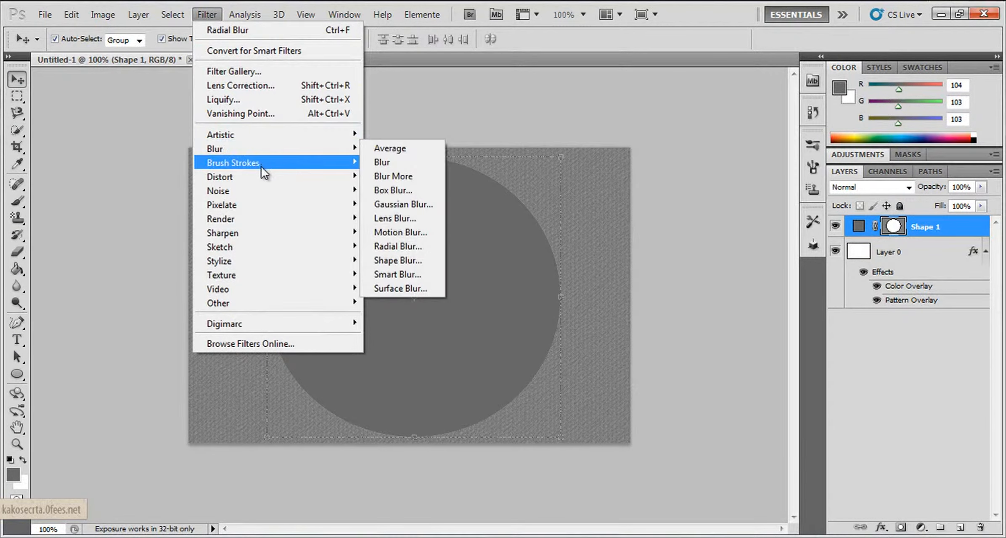
mouse_move(288, 194)
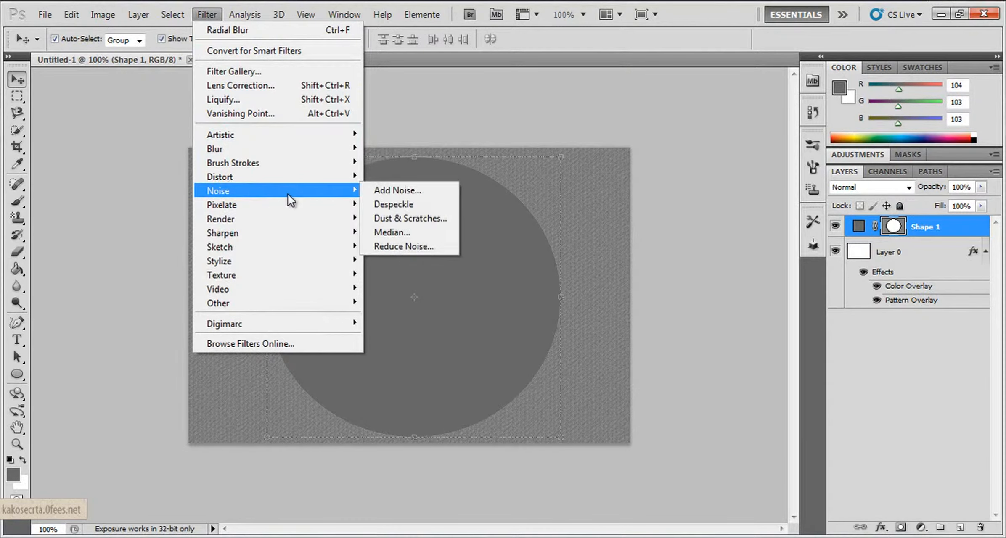
click(367, 194)
click(473, 225)
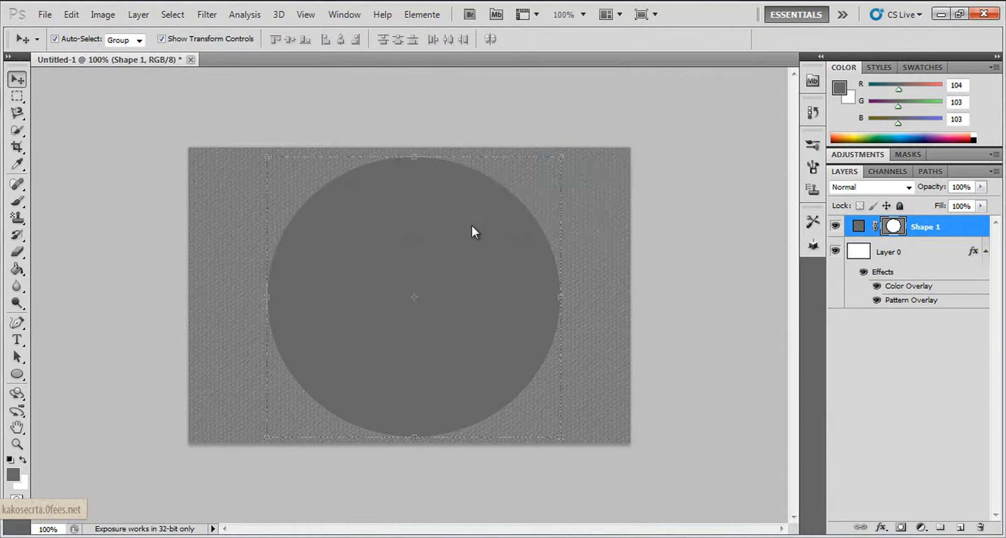
click(512, 369)
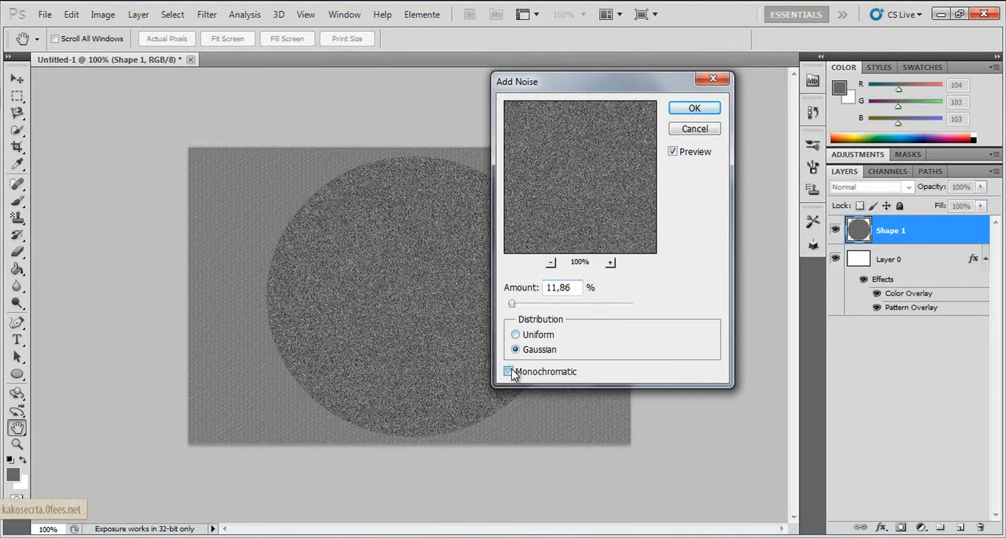
click(510, 371)
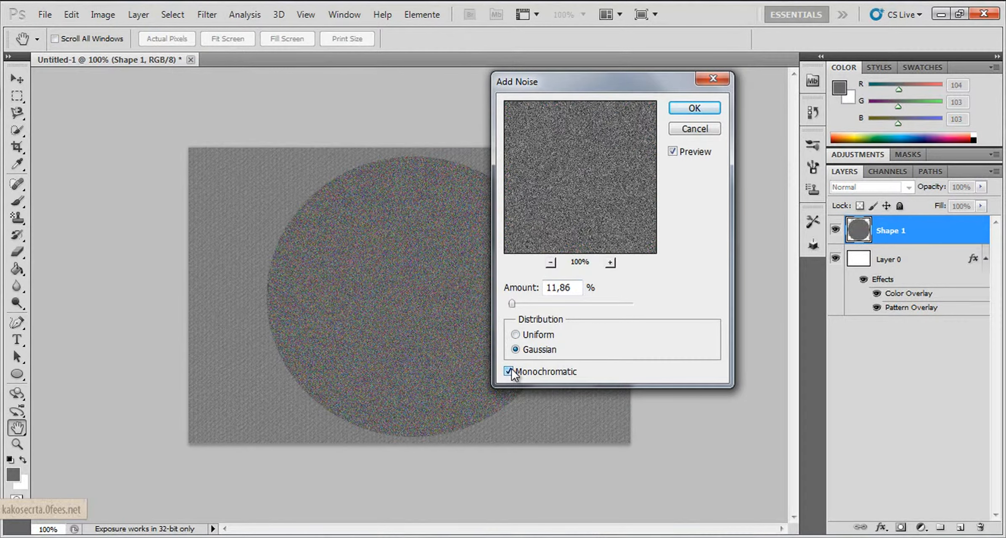
click(513, 303)
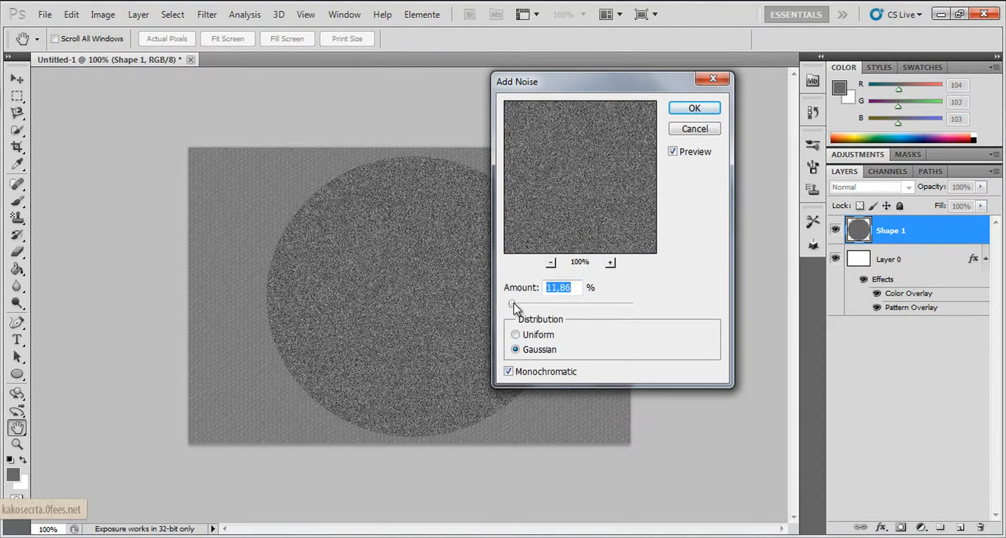
drag(517, 304, 501, 304)
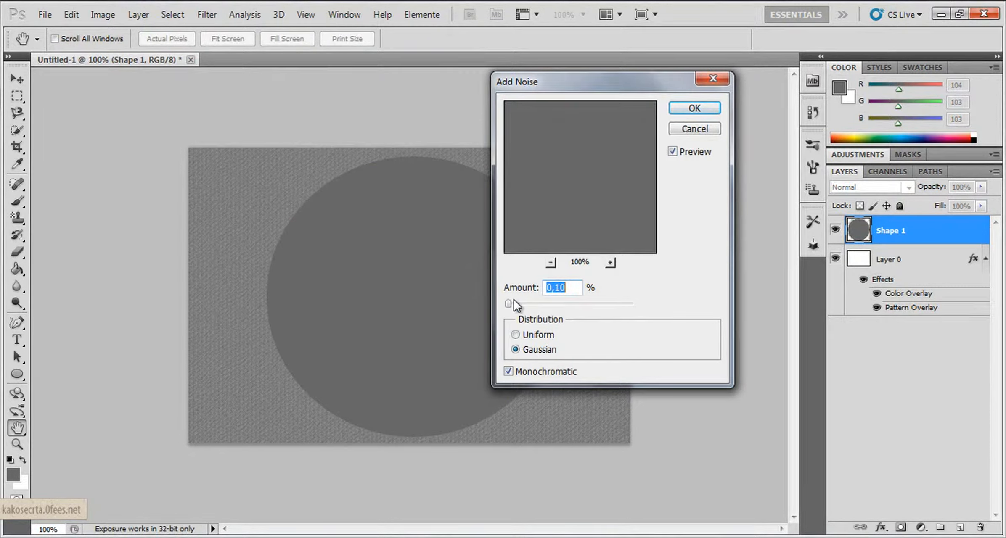
click(513, 301)
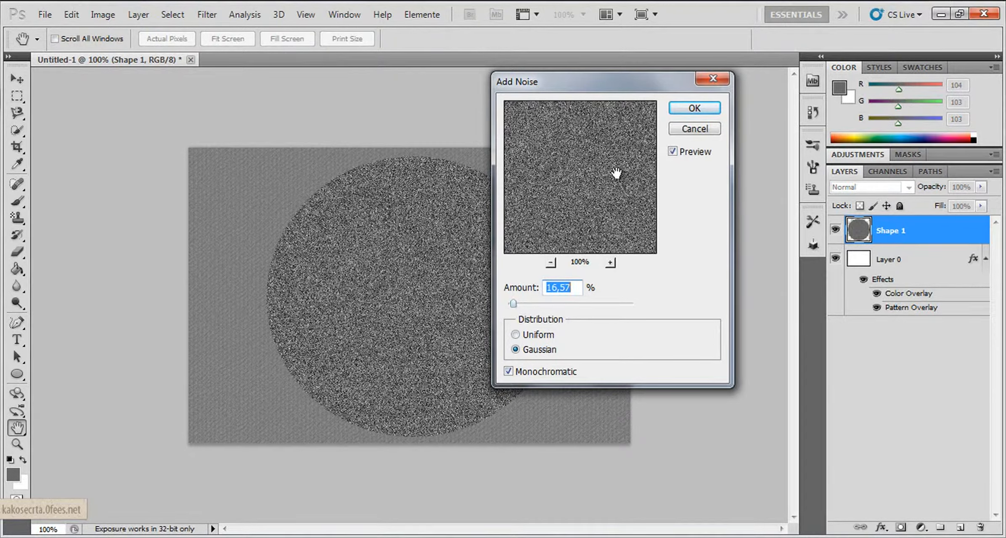
click(693, 109)
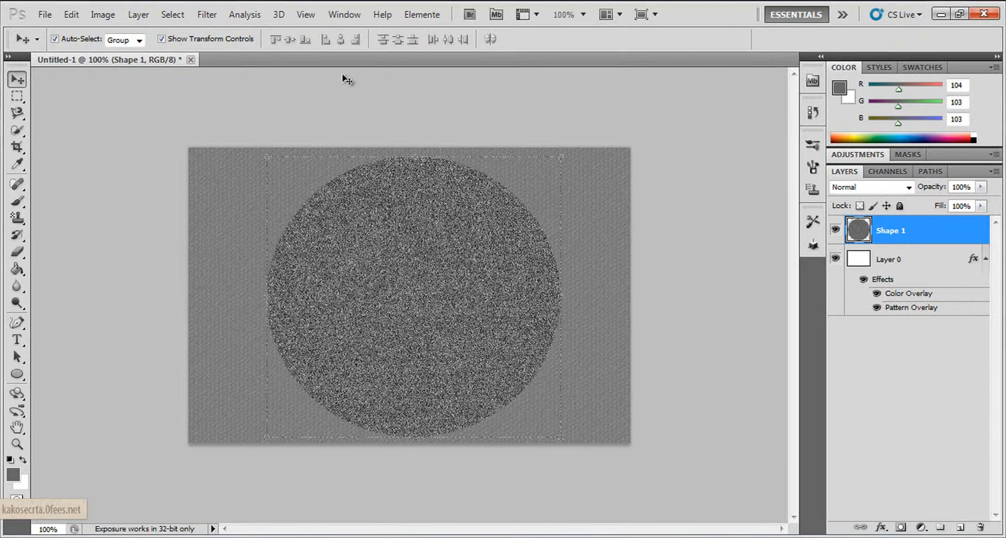
Apply a Radial Blur to the noisy circle with amount 100, Spin method and Good quality.
click(212, 15)
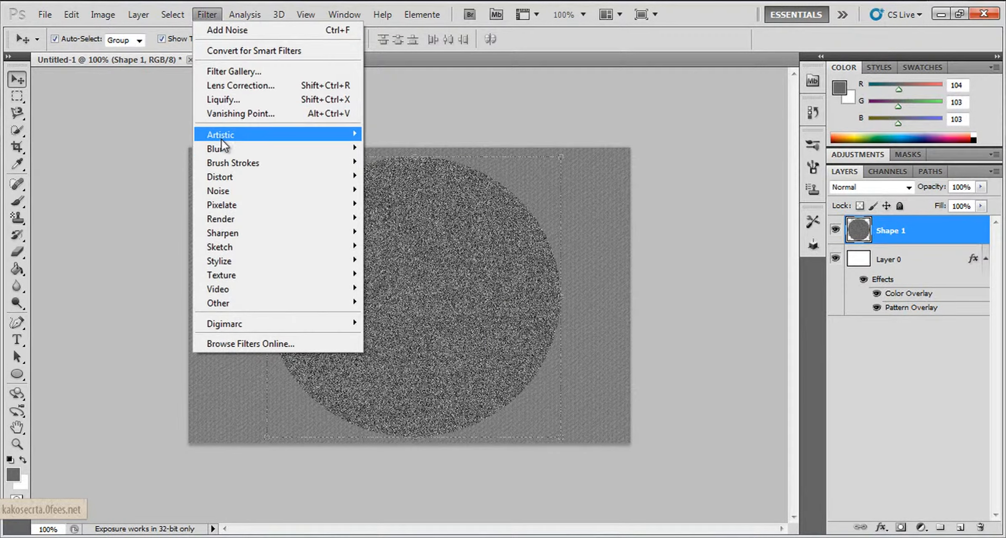
mouse_move(228, 147)
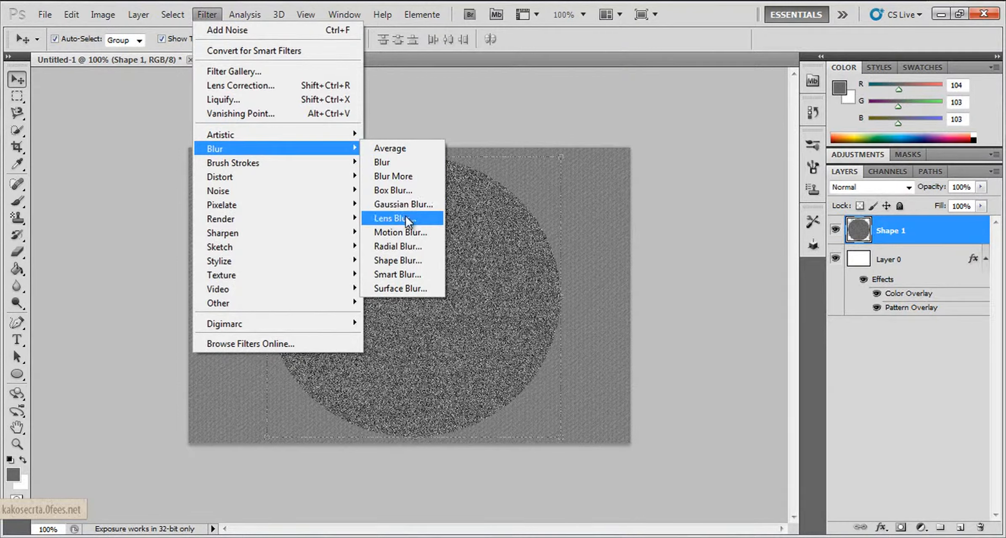
click(411, 246)
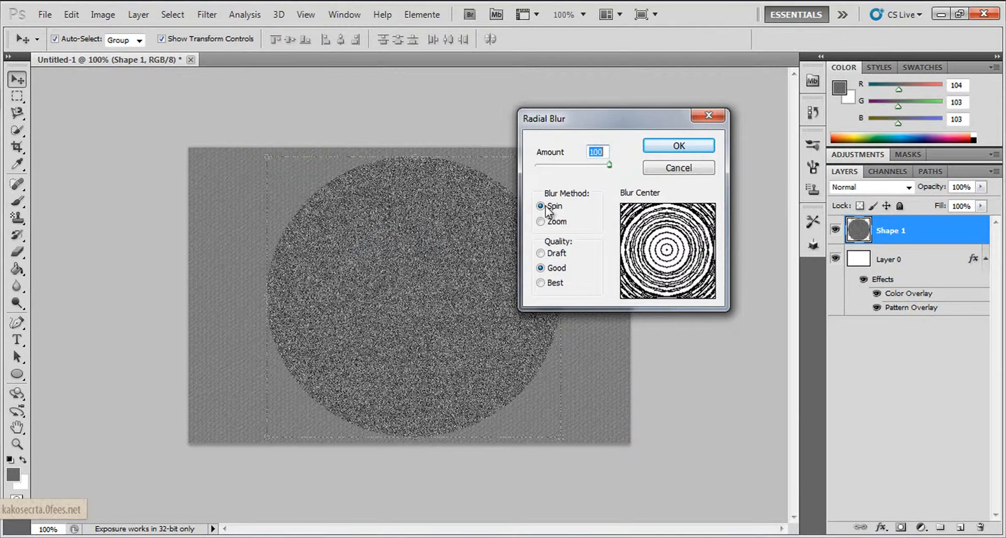
mouse_move(606, 164)
mouse_down()
mouse_move(587, 165)
mouse_move(619, 165)
mouse_up()
click(661, 147)
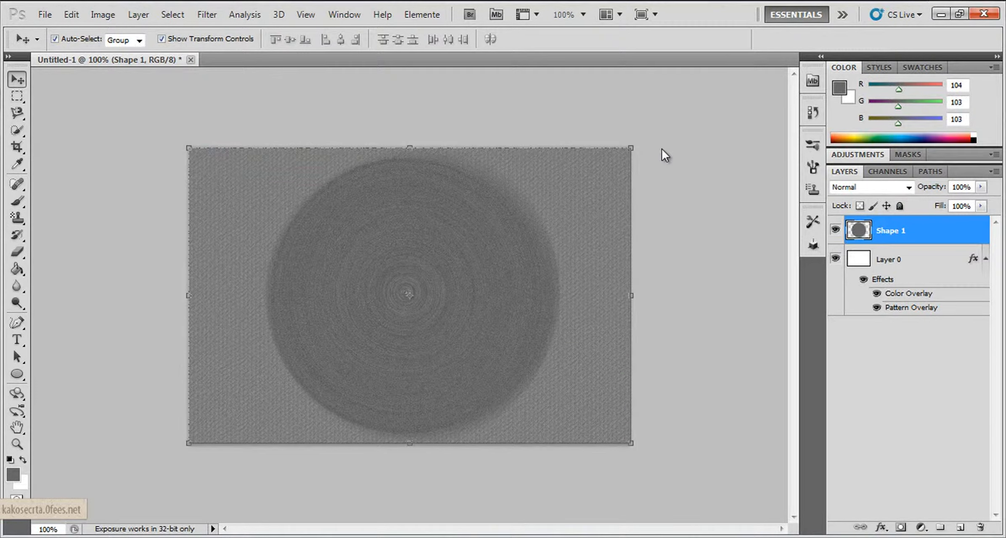
Make a circular selection inside the soft edge of the blurred disc and center it on the ring pattern.
click(17, 444)
click(454, 300)
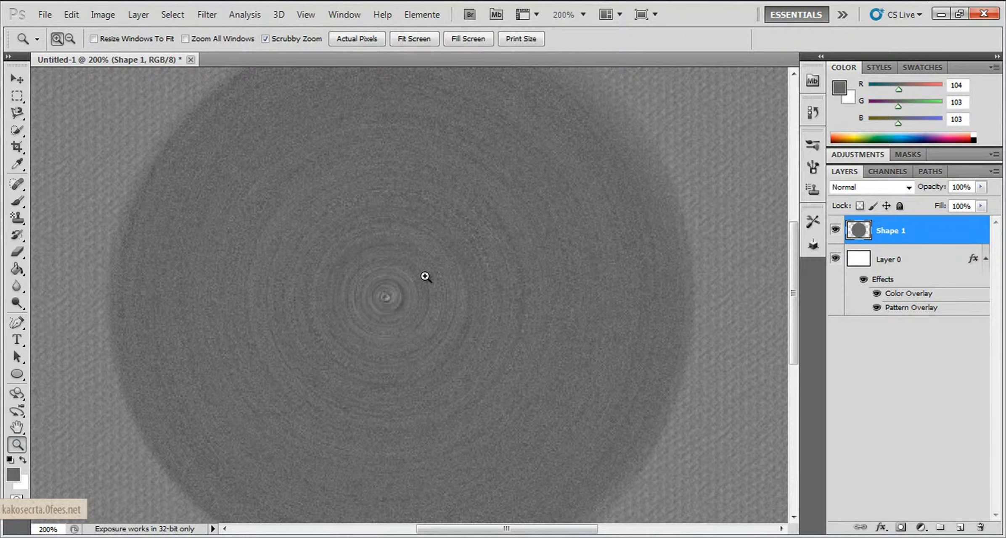
click(69, 39)
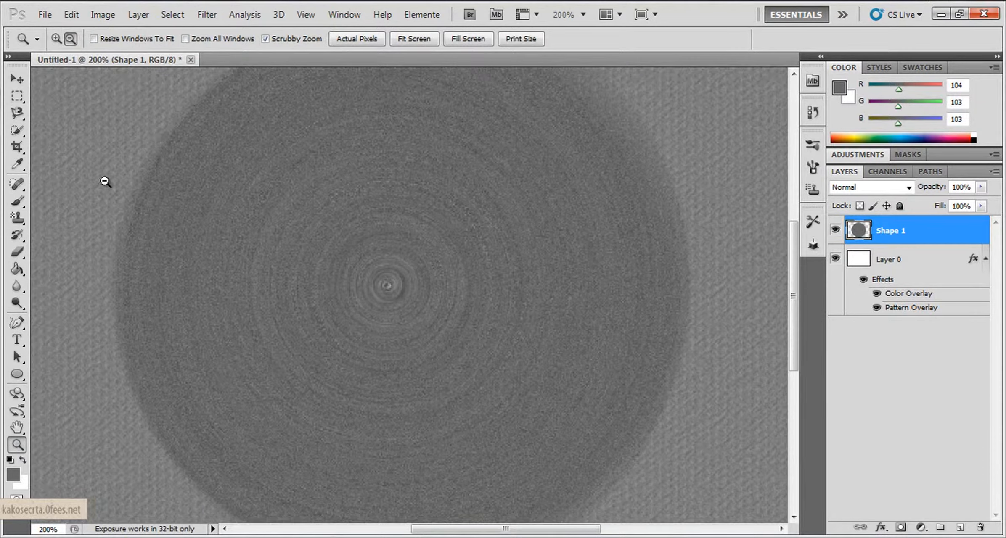
click(106, 179)
right_click(17, 96)
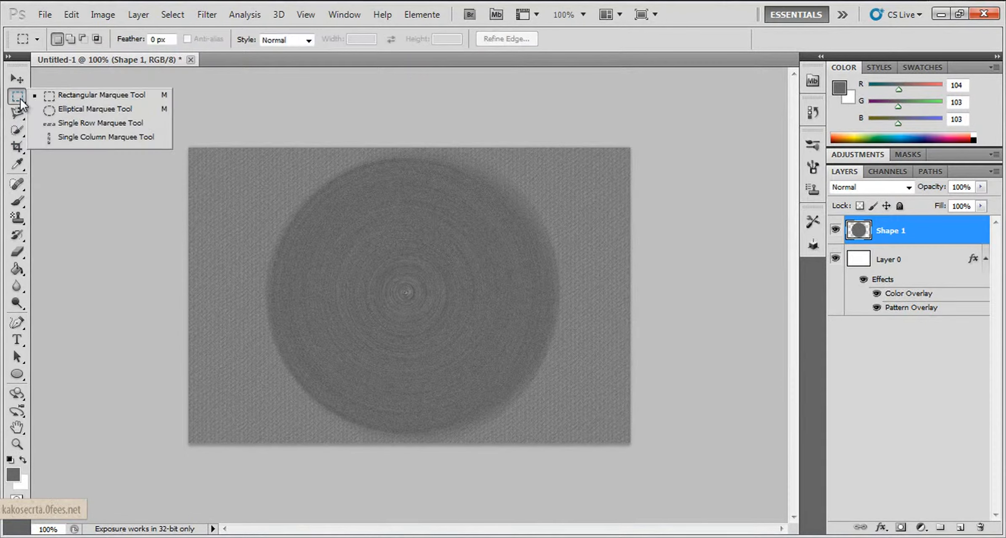
click(79, 113)
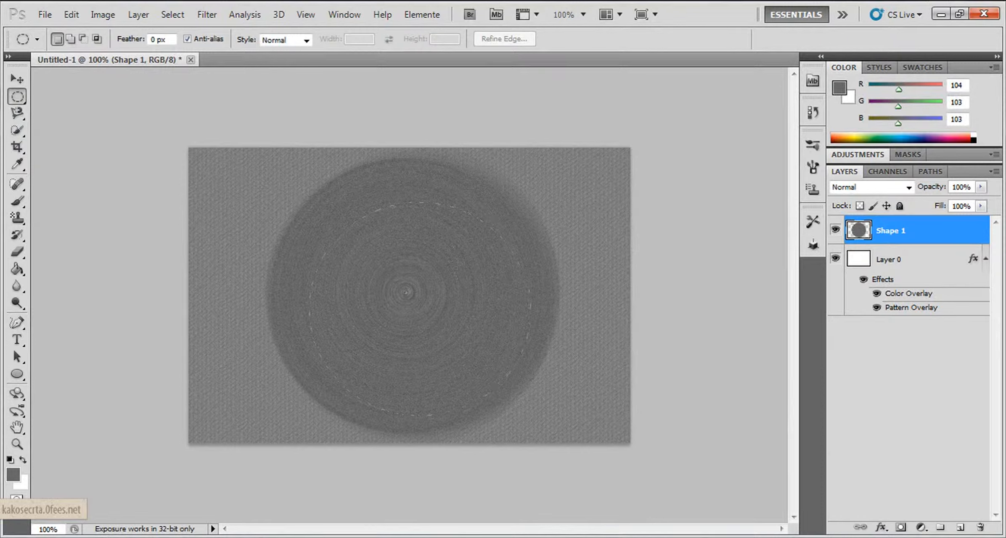
drag(535, 422, 532, 422)
drag(460, 331, 446, 315)
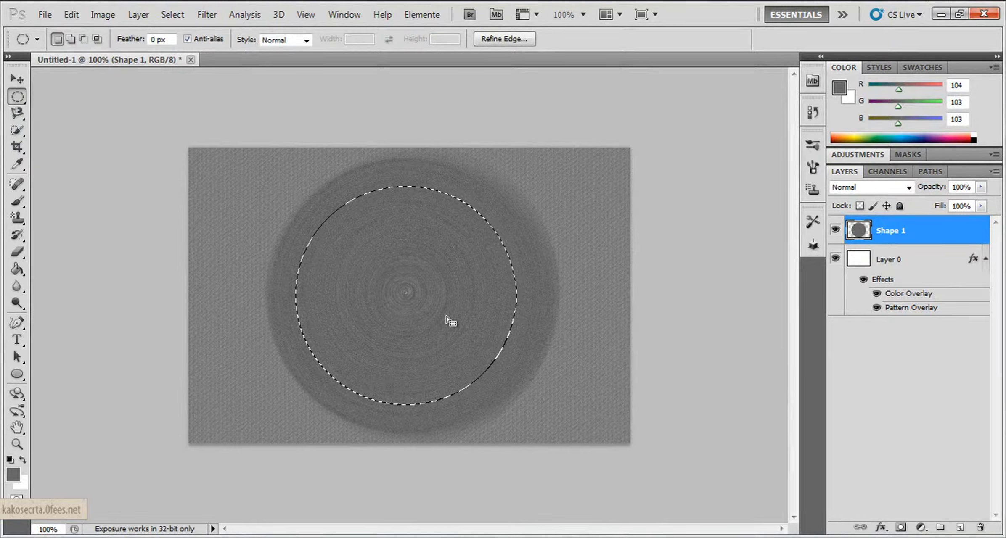
drag(445, 315, 449, 317)
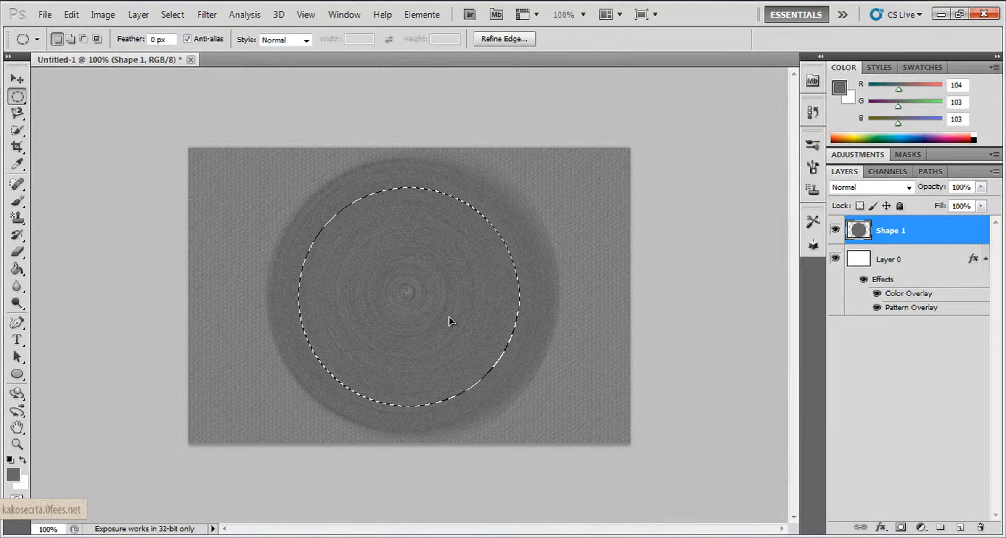
Copy the selected circular area to a new layer and hide the original Shape 1 layer.
right_click(449, 317)
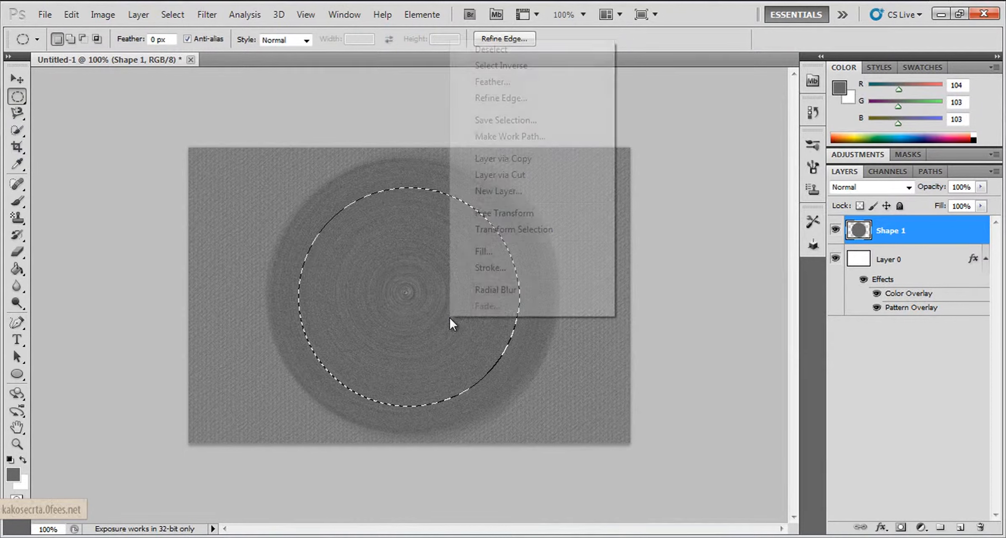
click(495, 158)
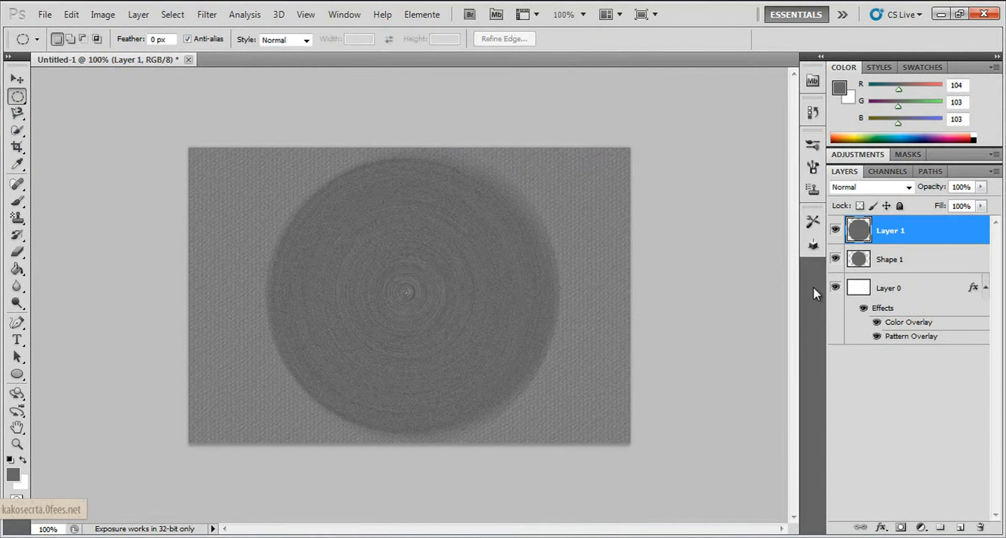
click(836, 259)
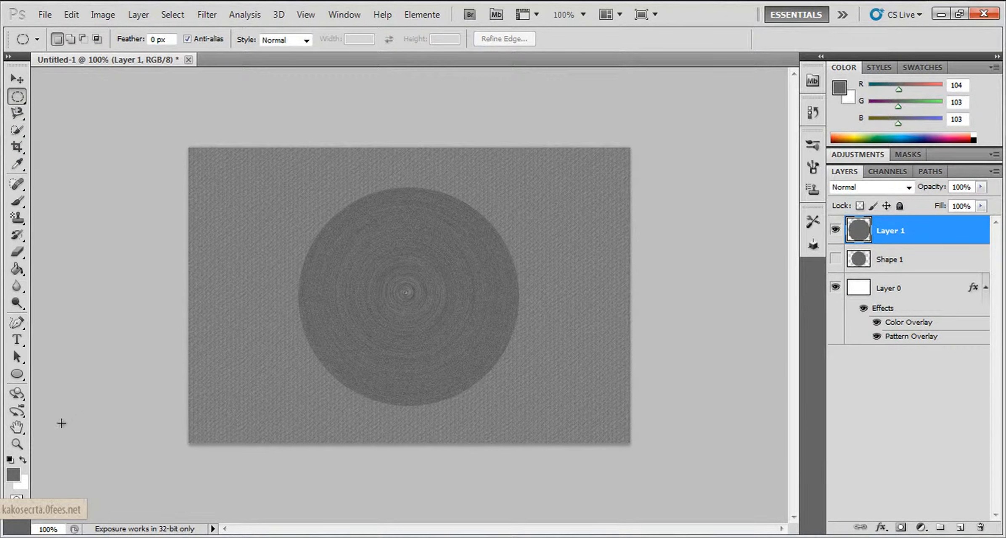
Delete the hidden Shape 1 layer, keeping the canvas view at actual pixels.
click(25, 446)
alt+click(449, 332)
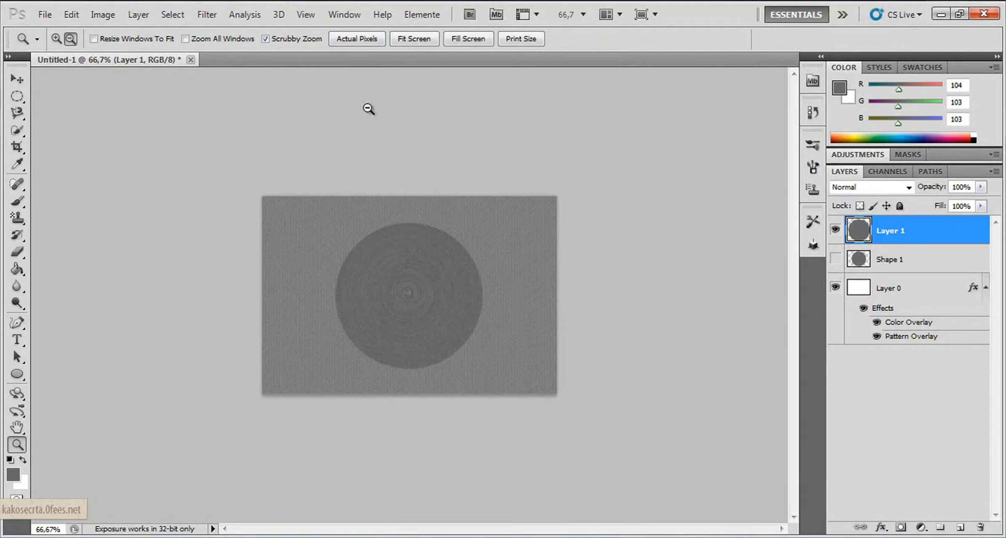
click(356, 38)
click(853, 264)
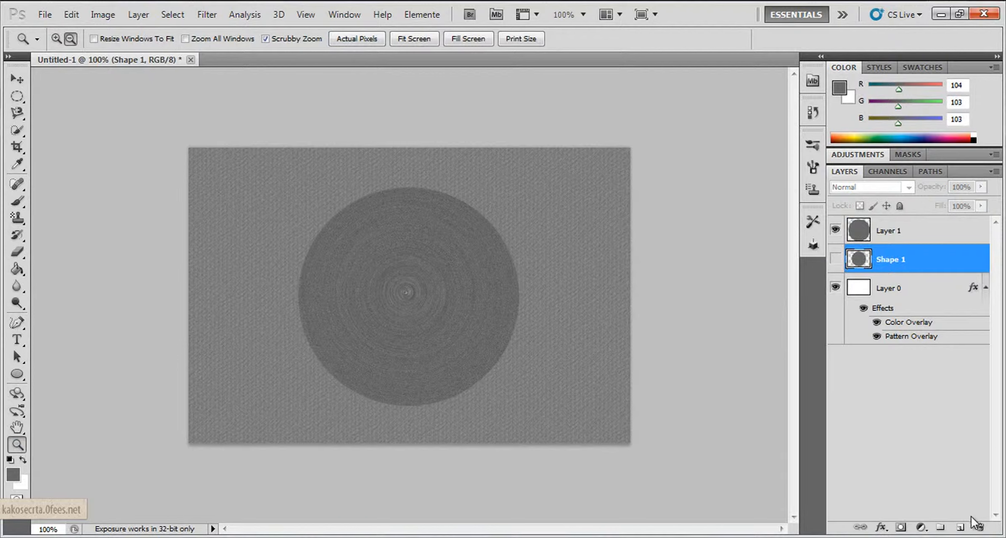
click(981, 529)
click(434, 222)
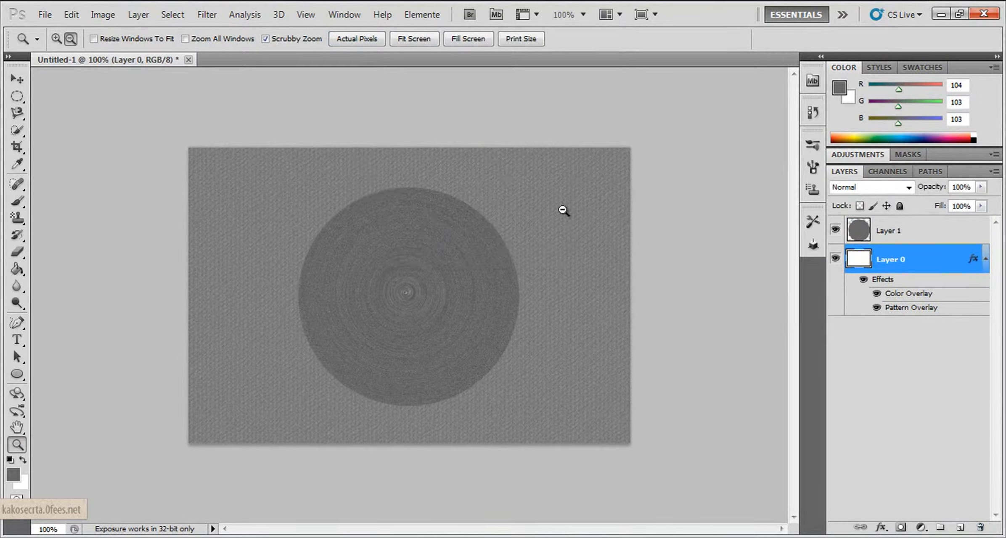
Draw a smaller circle shape near the disc's center, on a layer between Layer 0 and Layer 1.
click(17, 374)
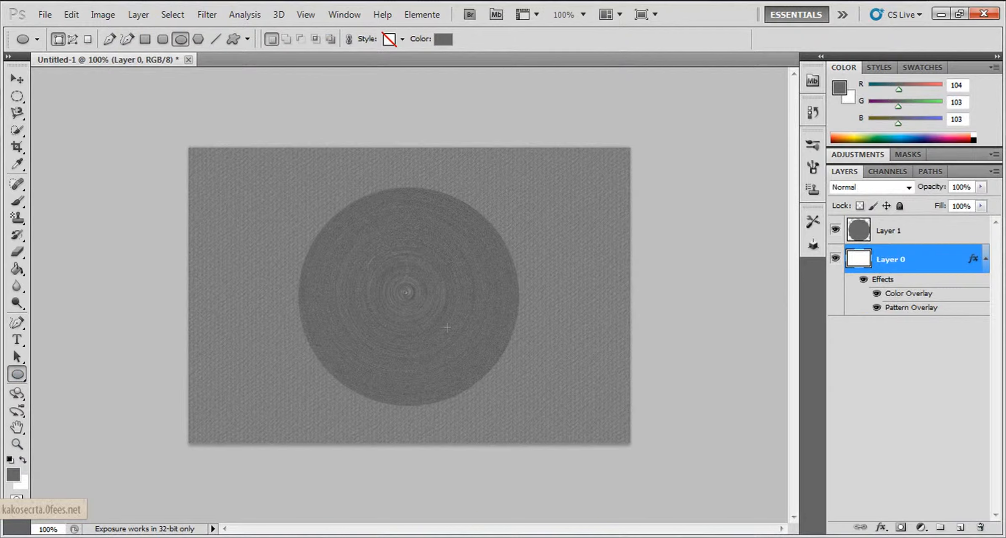
drag(472, 354, 472, 354)
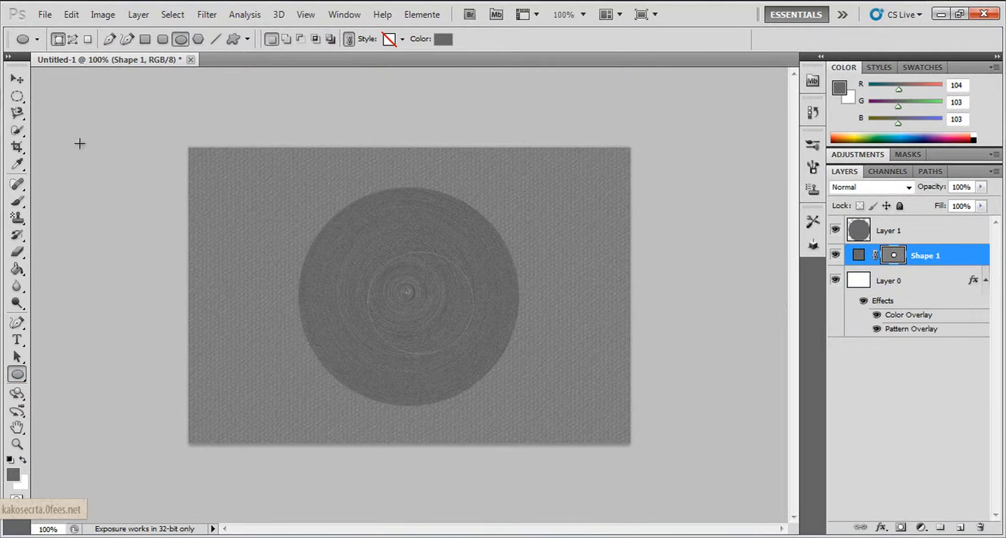
Move the textured disc so it is centered on the smaller circle, and place the Shape 1 layer above Layer 1.
click(18, 79)
click(402, 321)
mouse_move(402, 322)
mouse_down()
mouse_move(409, 330)
mouse_move(396, 318)
mouse_up()
drag(923, 256, 921, 223)
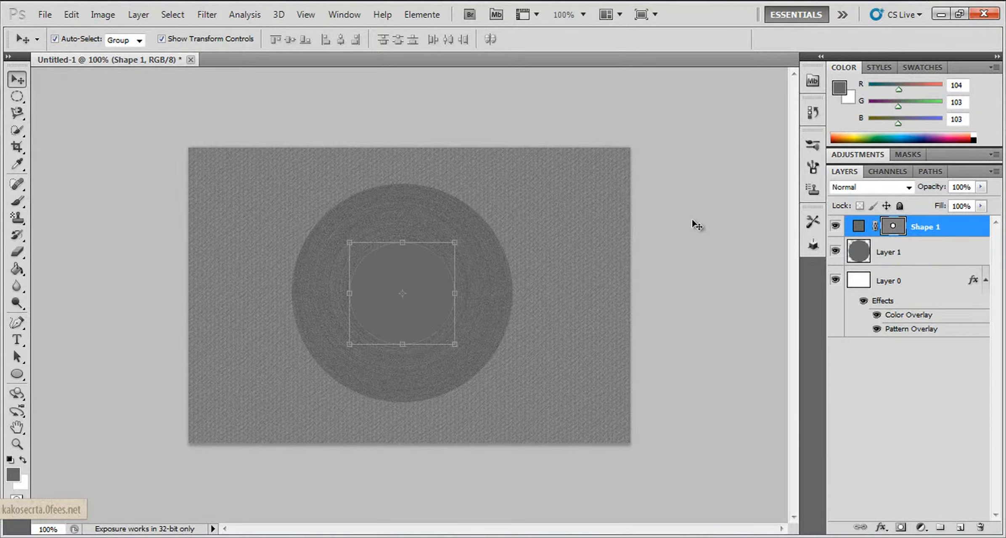
Change the fill color of the Shape 1 circle to cream, #fcf6e7.
double_click(858, 227)
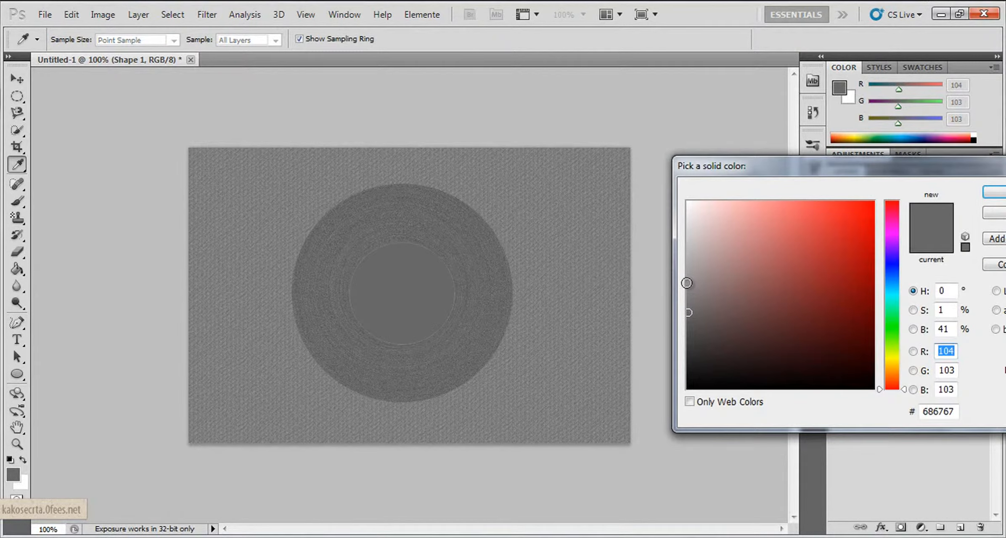
click(688, 286)
drag(687, 286, 689, 270)
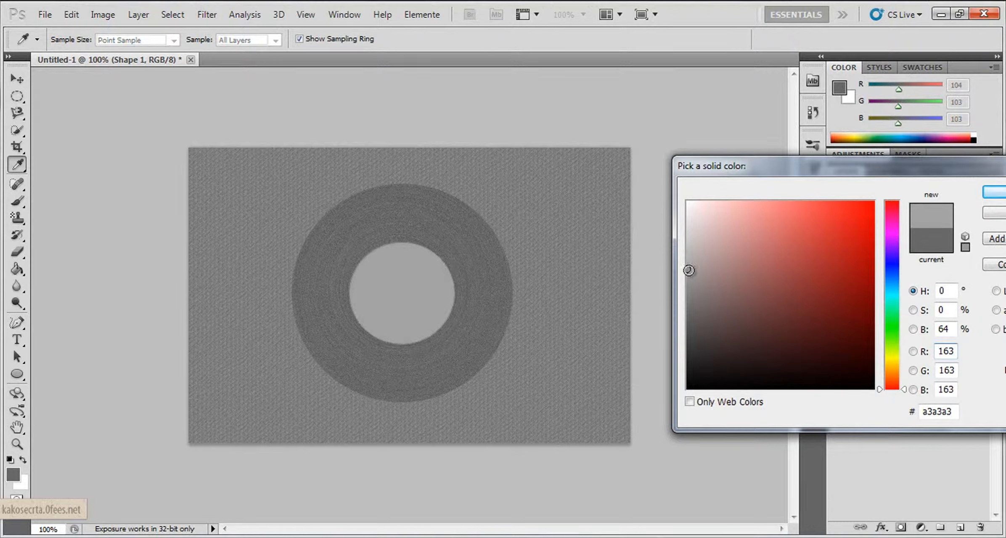
drag(896, 374, 895, 367)
click(711, 203)
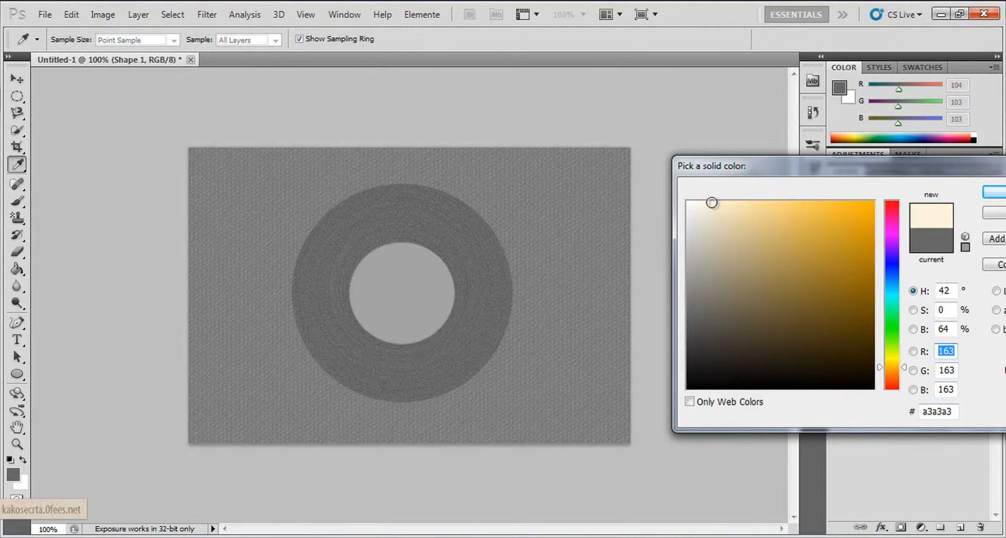
drag(711, 203, 702, 204)
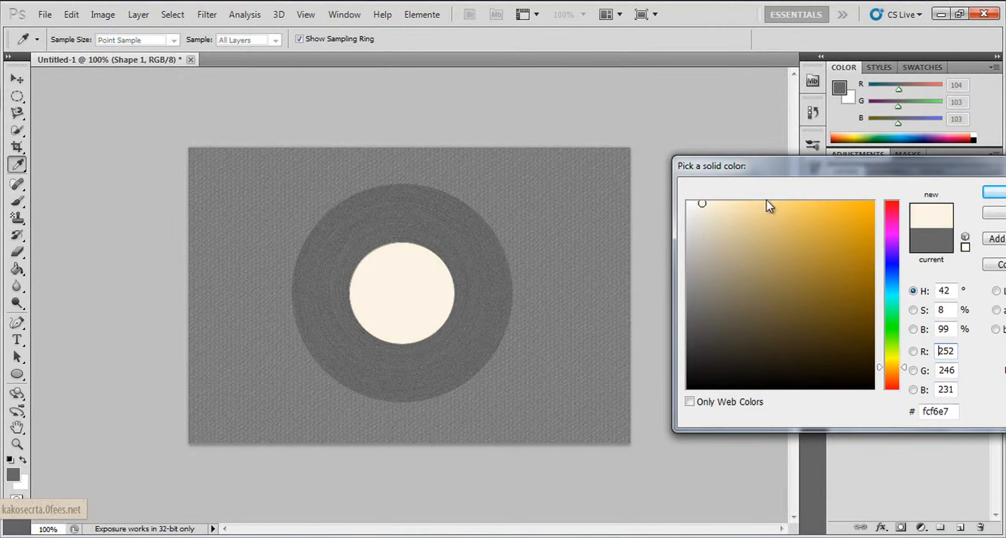
click(993, 192)
Shrink the cream circle slightly, with its height at 96.74%, and center it on the dark disc.
click(17, 444)
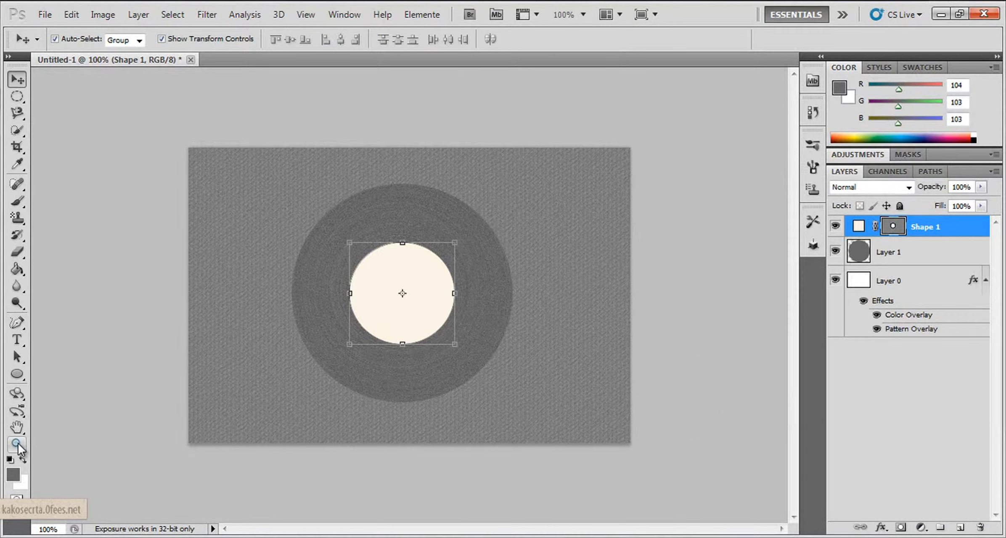
alt+click(392, 361)
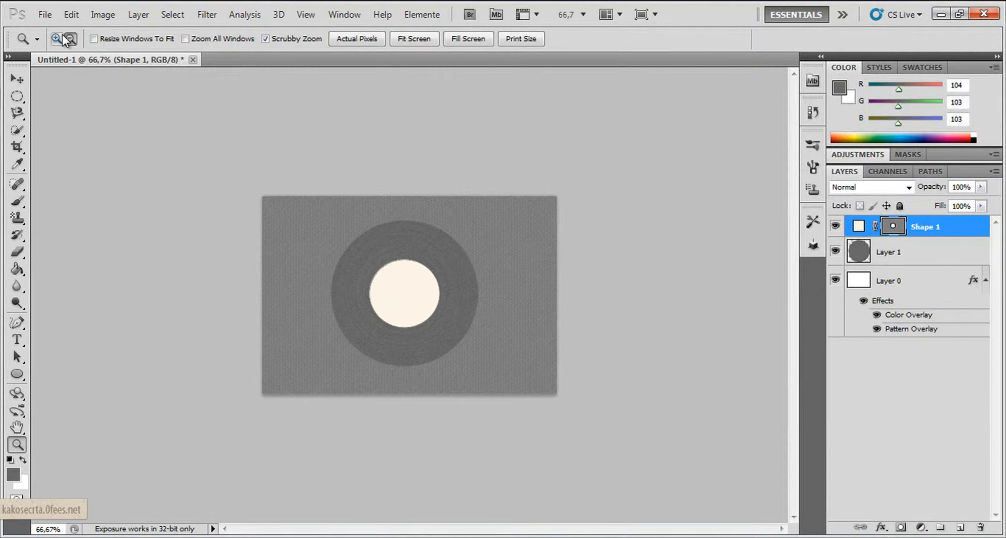
click(438, 265)
click(441, 303)
key(v)
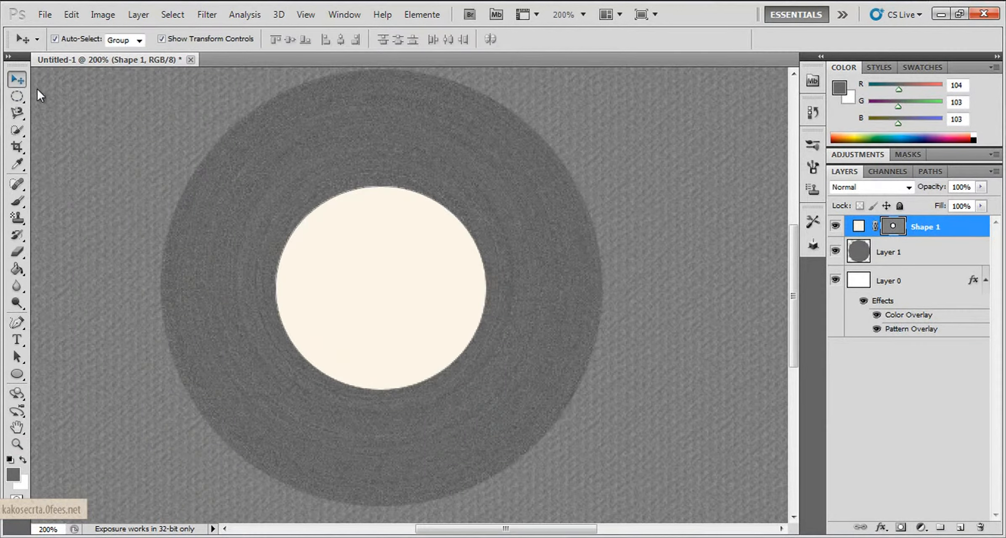
drag(490, 393, 479, 390)
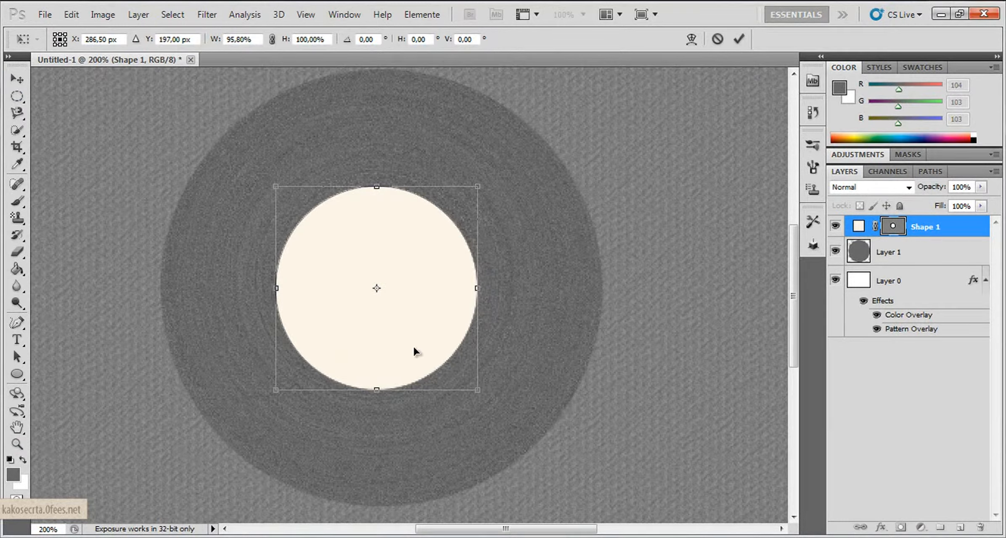
drag(414, 351, 409, 330)
drag(384, 389, 383, 382)
drag(403, 331, 403, 335)
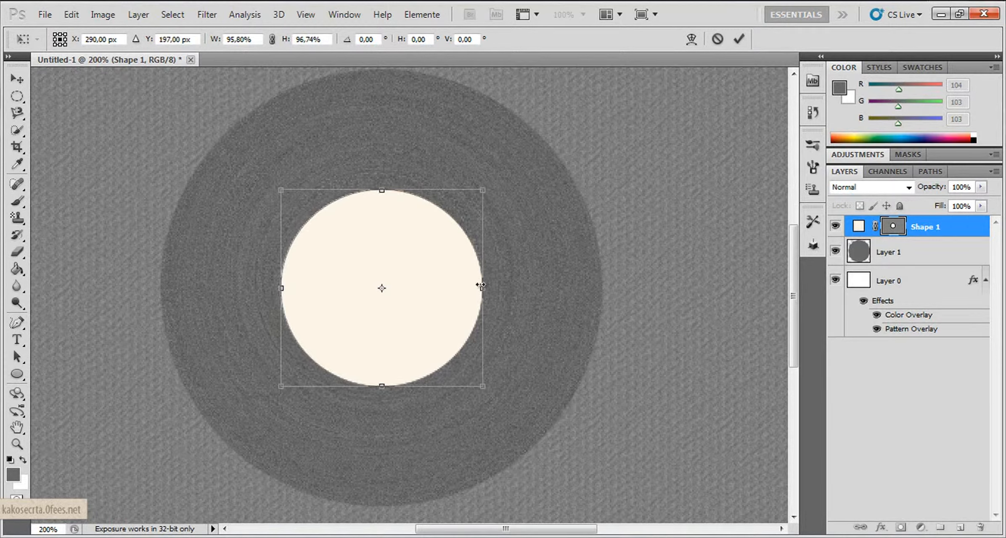
drag(481, 285, 477, 286)
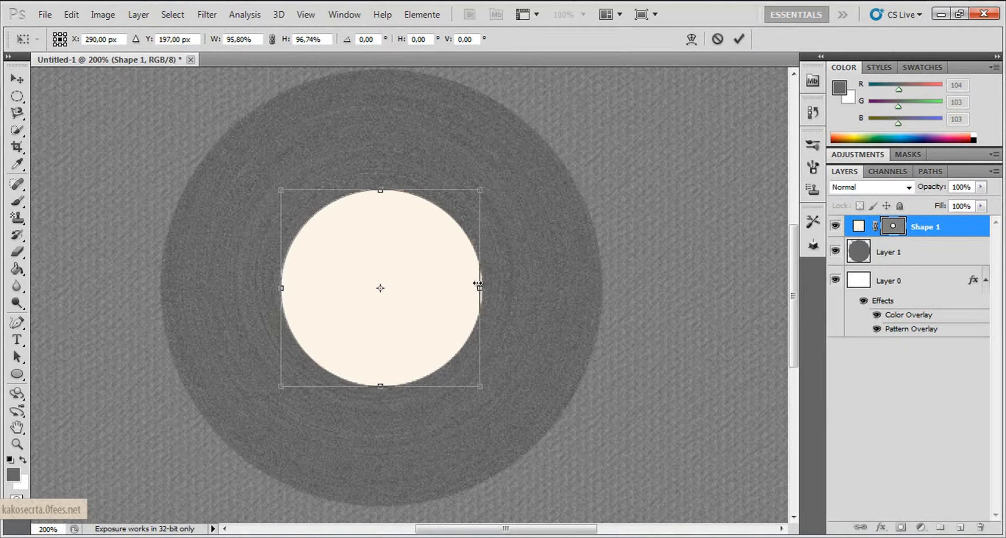
click(739, 39)
Draw a tiny gray circle on a new shape layer at the cream label's center and scale its width to 96.88%.
click(887, 401)
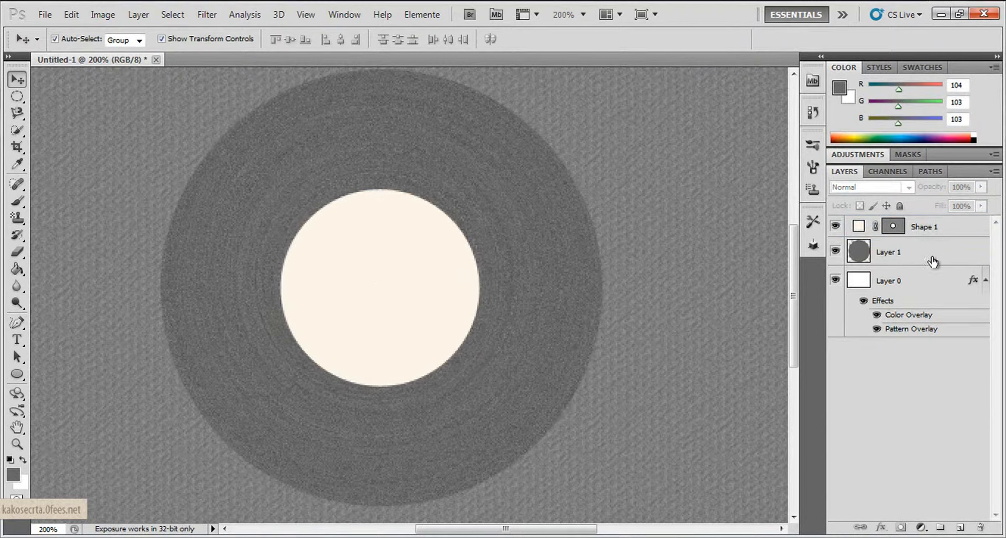
click(17, 374)
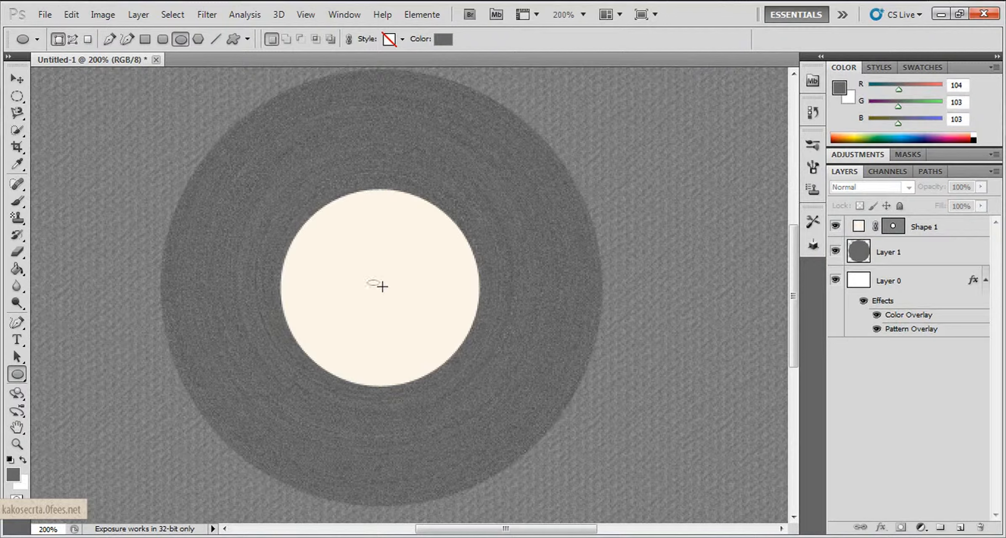
drag(382, 287, 390, 301)
click(17, 79)
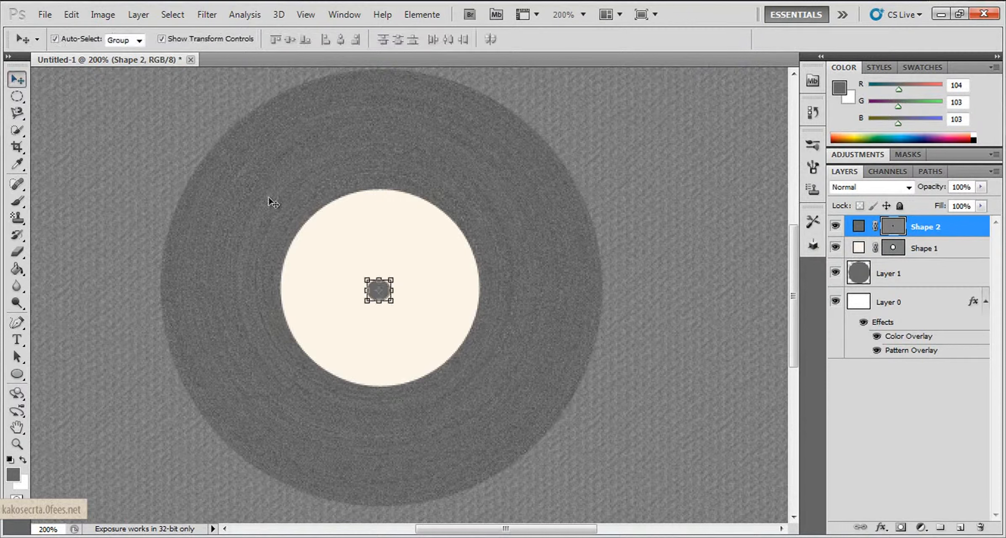
key(ctrl+t)
drag(391, 291, 390, 290)
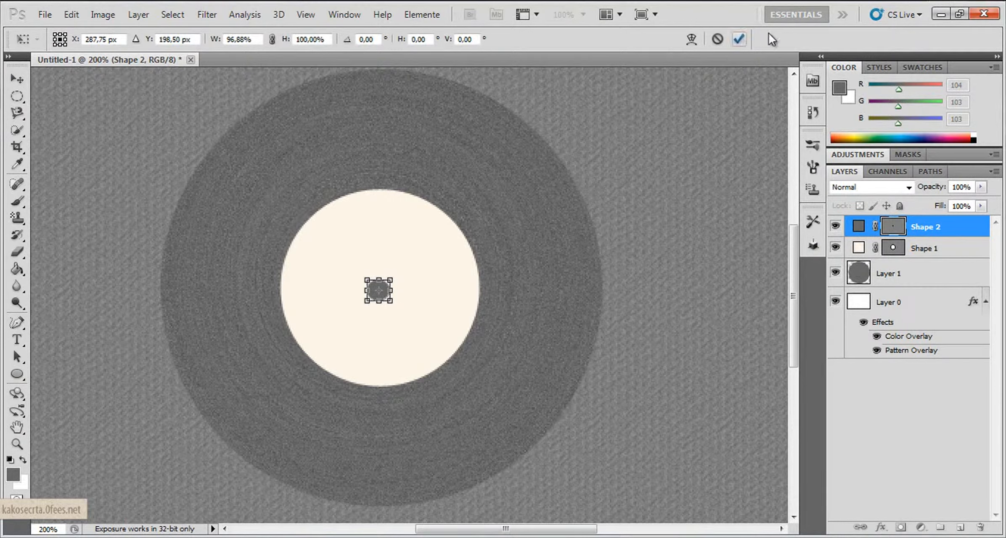
click(738, 38)
Enlarge the tiny gray center circle slightly and keep it centered on the cream circle.
click(16, 445)
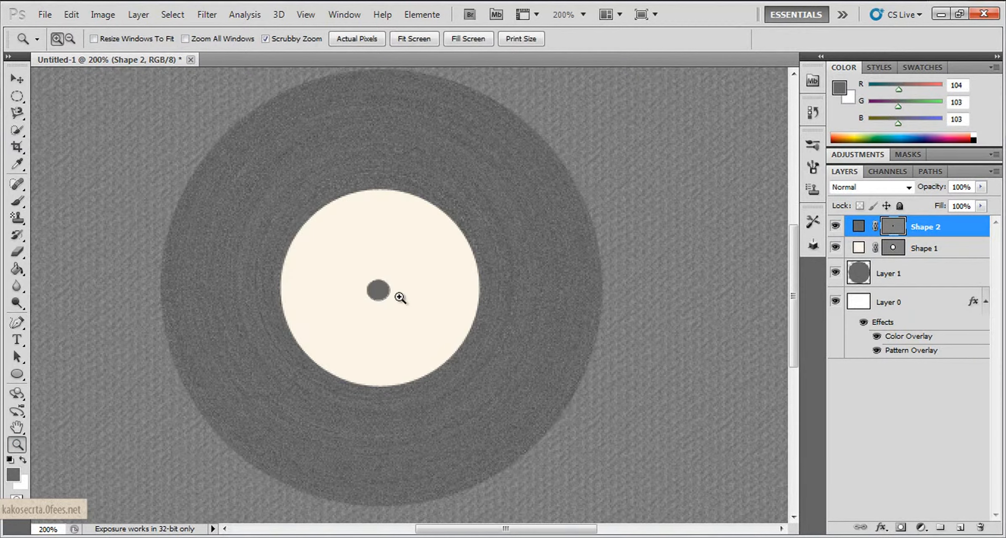
click(399, 297)
click(390, 330)
click(388, 326)
click(18, 80)
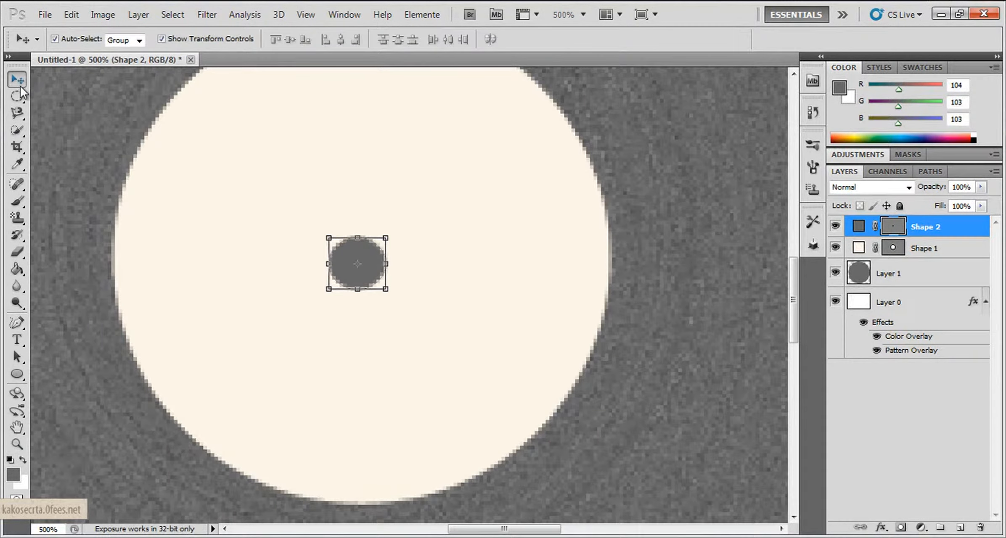
drag(350, 278, 405, 296)
click(739, 40)
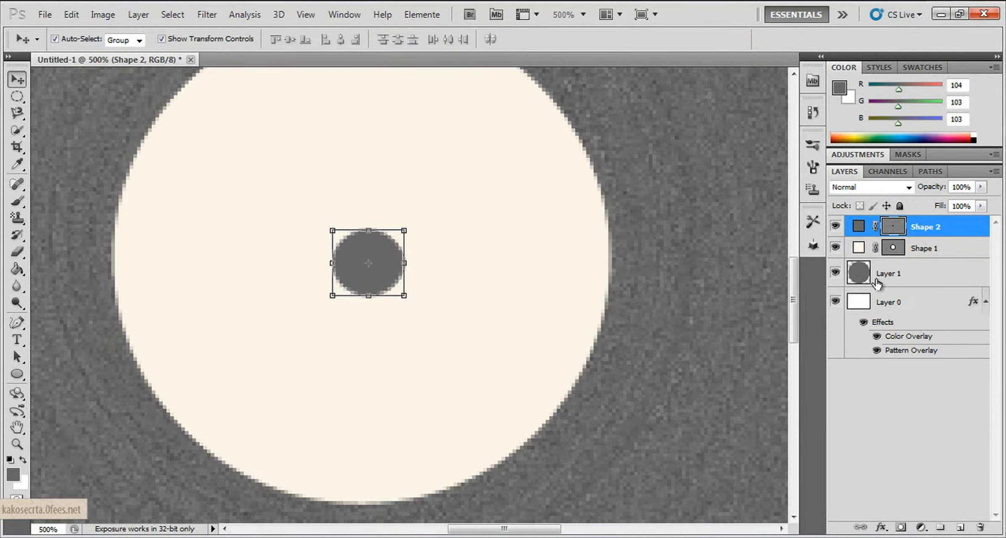
Copy the layer style of Layer 0 and paste it onto the Shape 2 center hole.
right_click(944, 231)
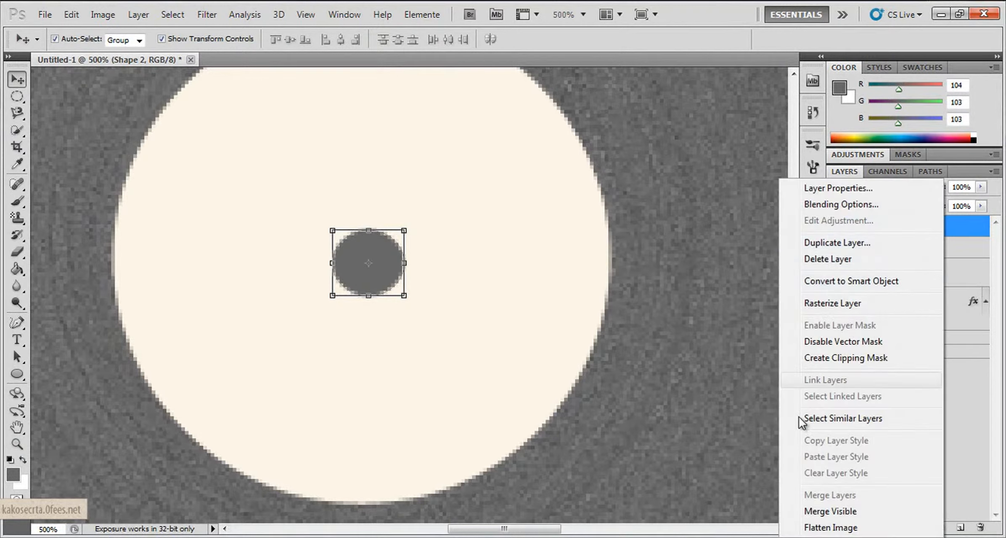
click(967, 260)
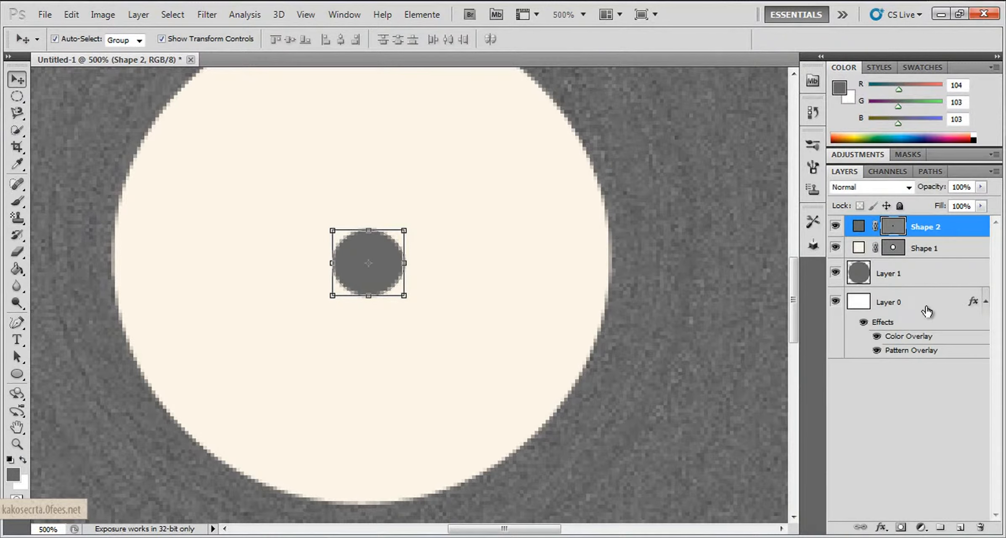
click(870, 298)
right_click(870, 297)
click(776, 441)
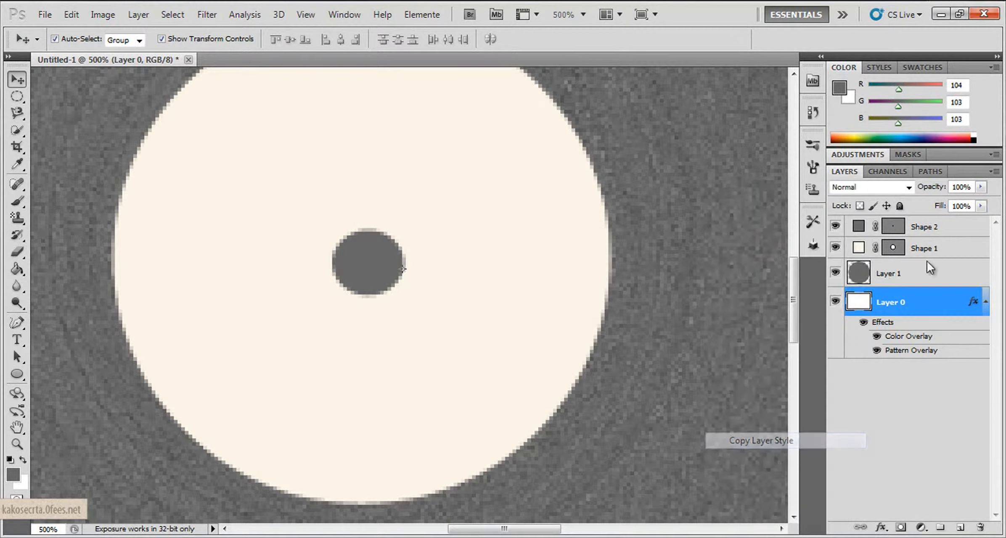
click(947, 236)
right_click(938, 234)
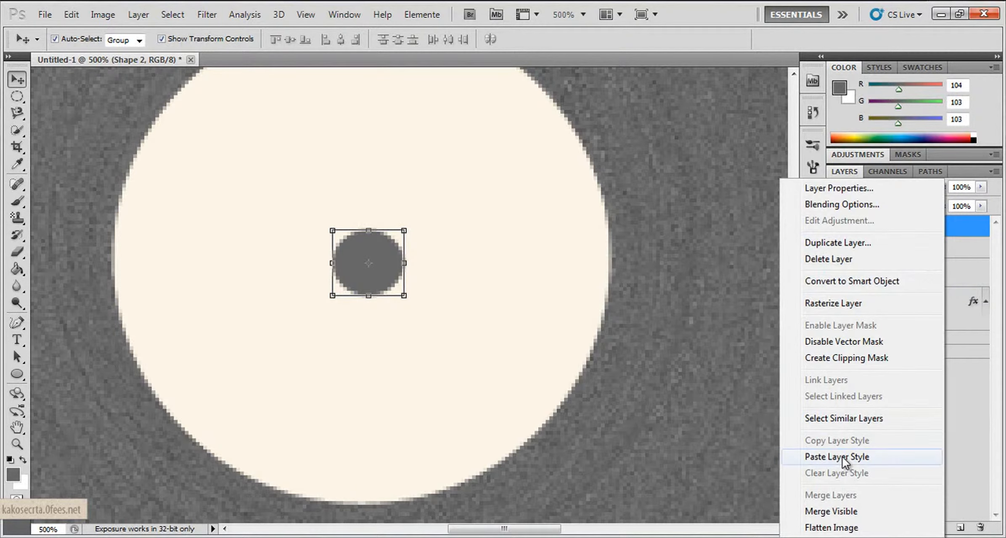
click(843, 457)
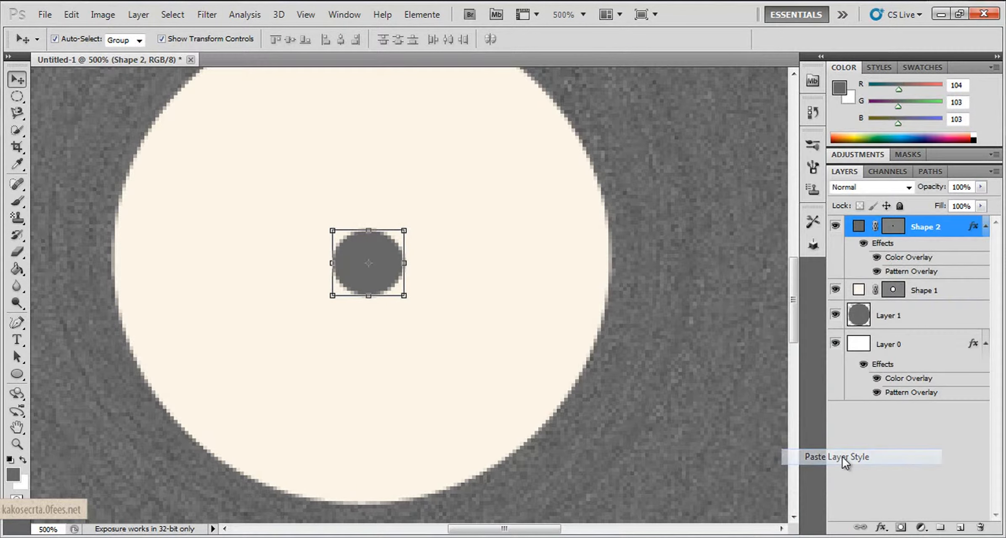
Add a 1 px outside Stroke to Layer 1 in dark gray #535252 at 84% opacity.
click(17, 444)
click(357, 38)
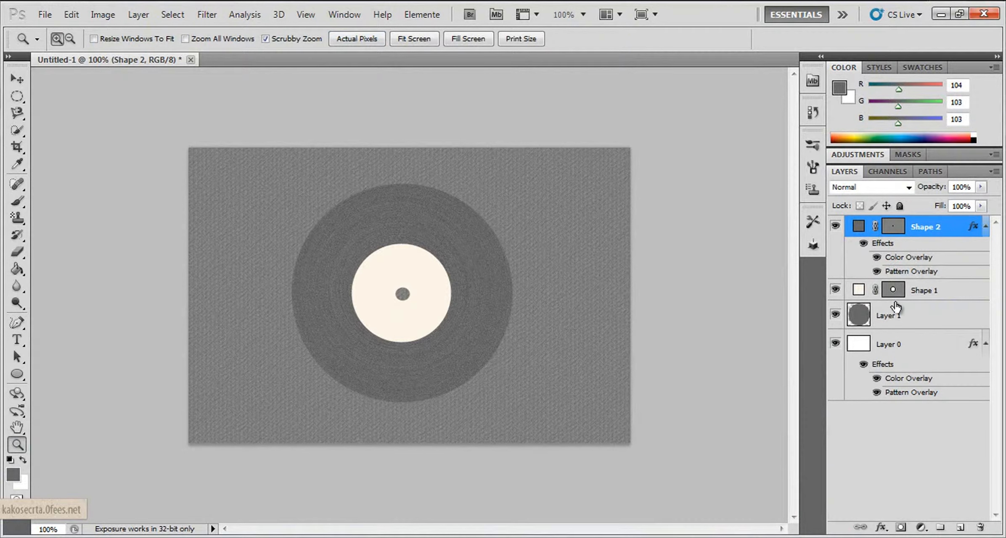
click(890, 324)
right_click(891, 324)
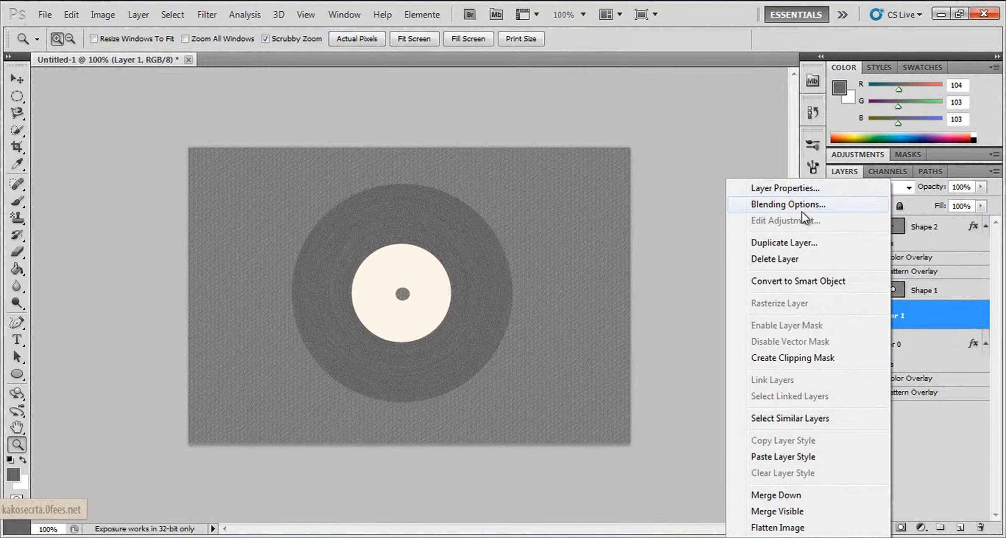
click(799, 201)
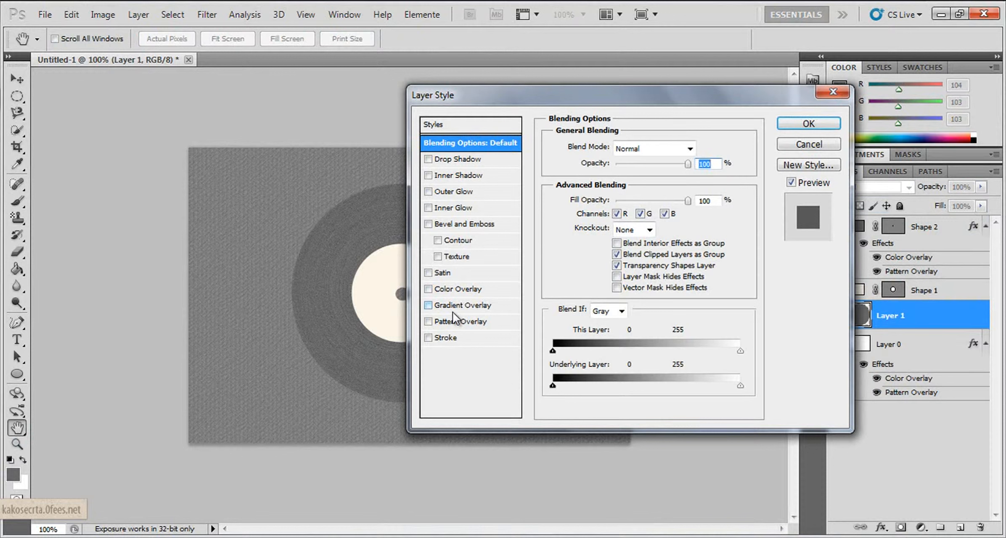
click(446, 338)
drag(596, 94, 697, 90)
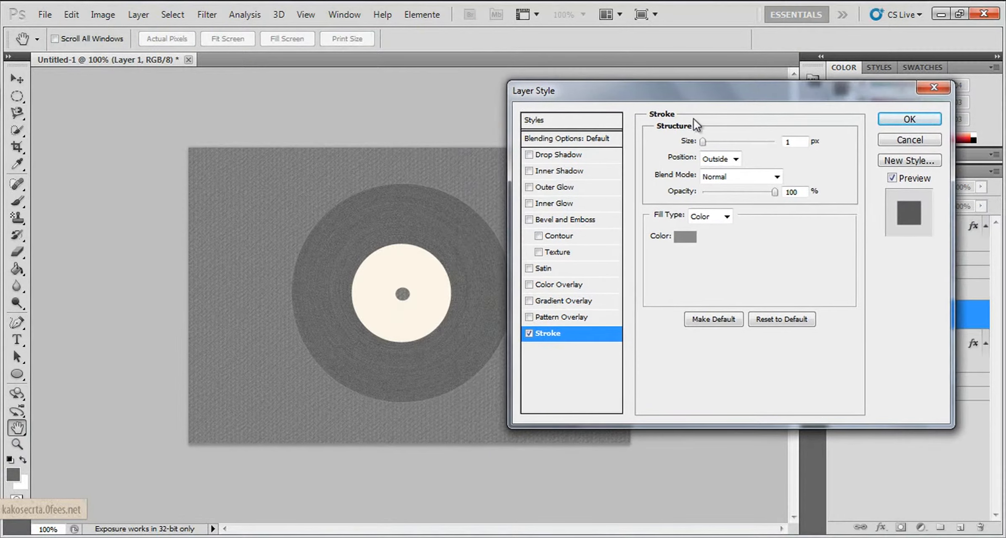
click(685, 237)
mouse_move(699, 315)
mouse_down()
mouse_move(699, 344)
mouse_move(689, 328)
mouse_up()
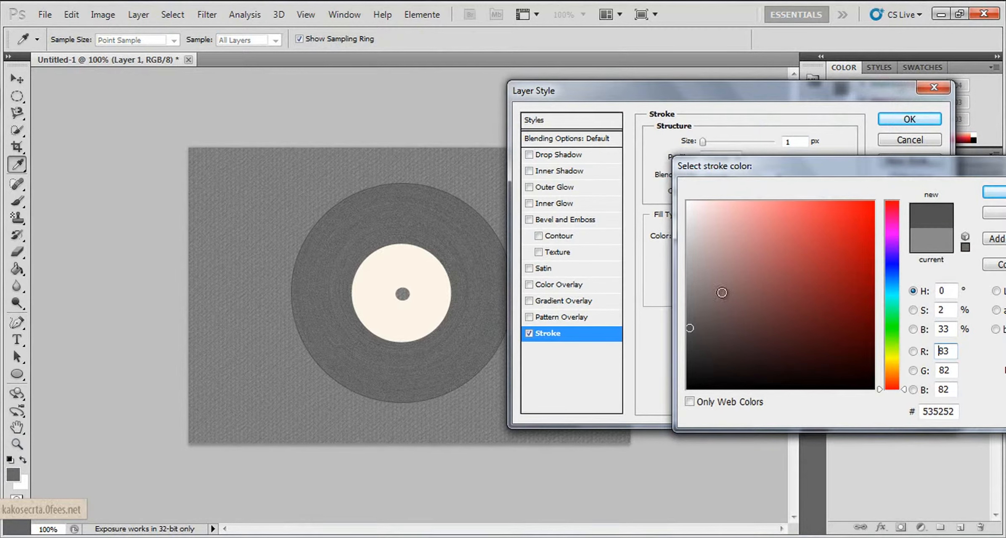
click(993, 192)
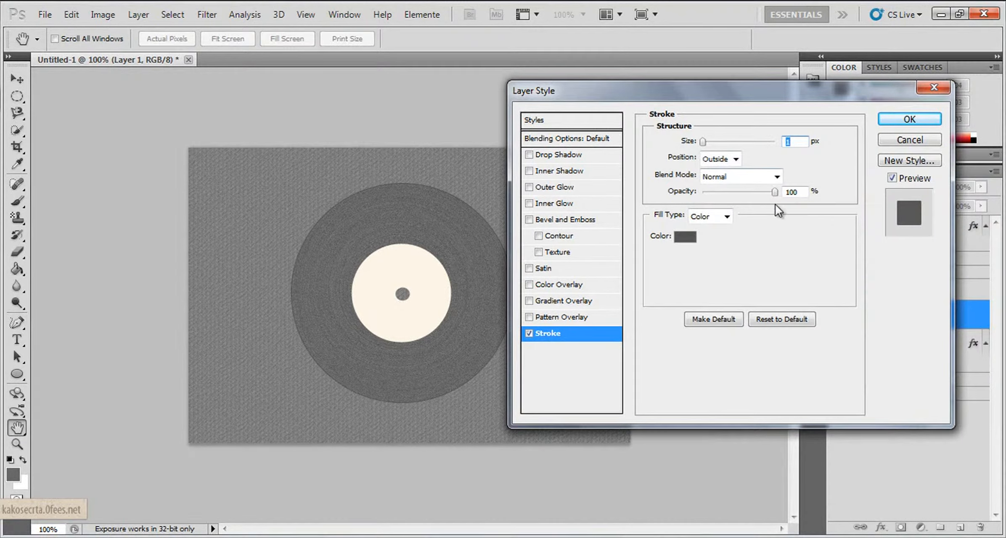
drag(773, 192, 762, 192)
Add a black Multiply Drop Shadow to Layer 1 with 21% opacity, 0 px distance and 9 px size.
click(530, 171)
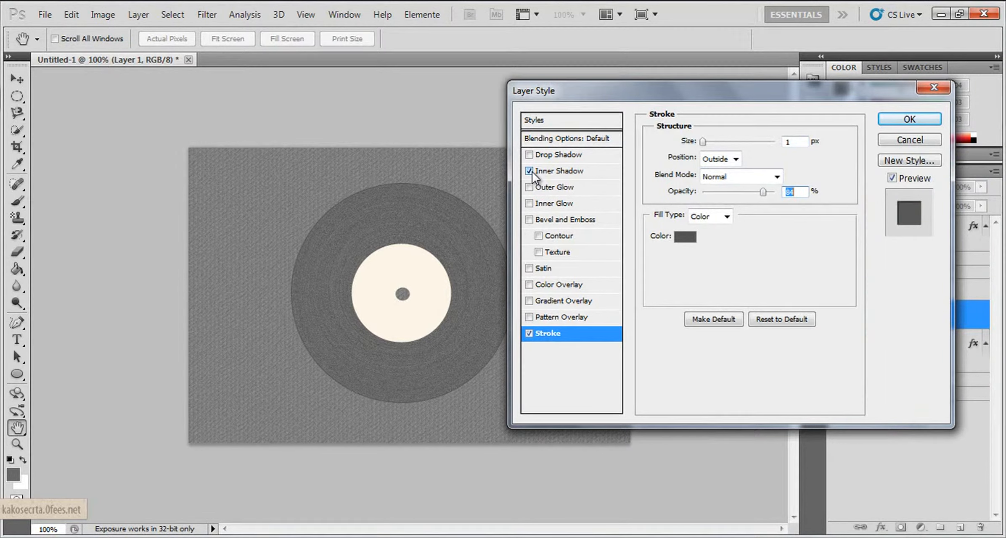
click(531, 172)
click(529, 155)
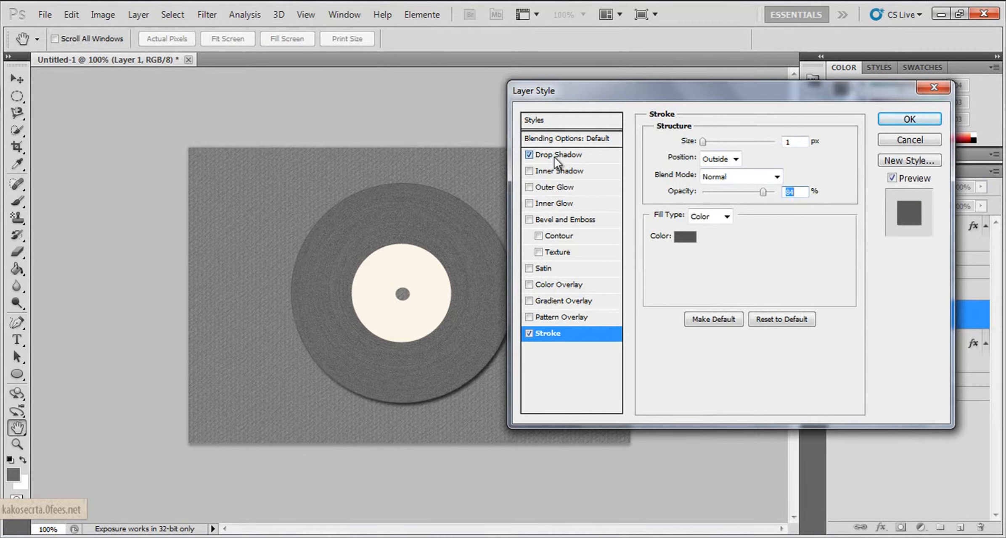
click(554, 156)
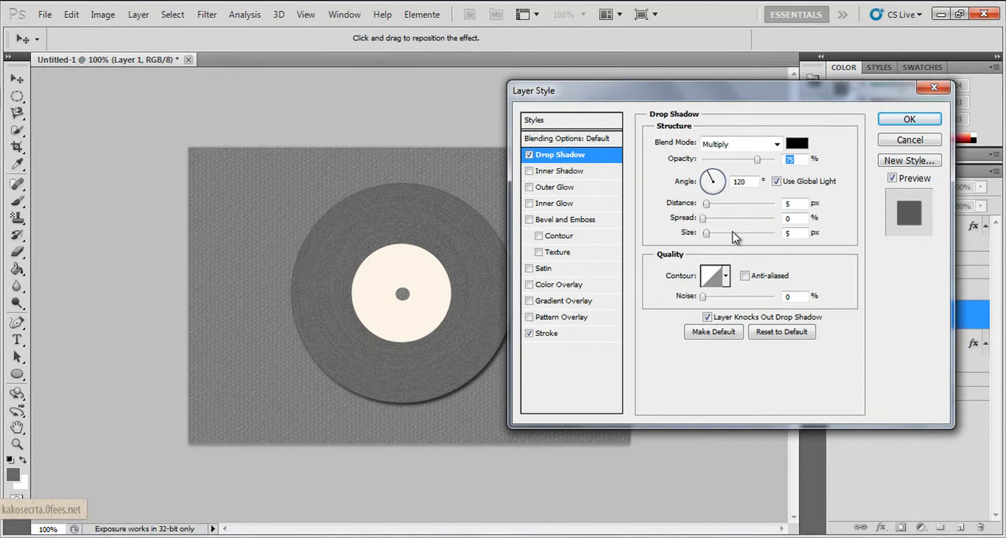
drag(708, 231, 726, 233)
drag(757, 160, 724, 160)
drag(724, 160, 710, 161)
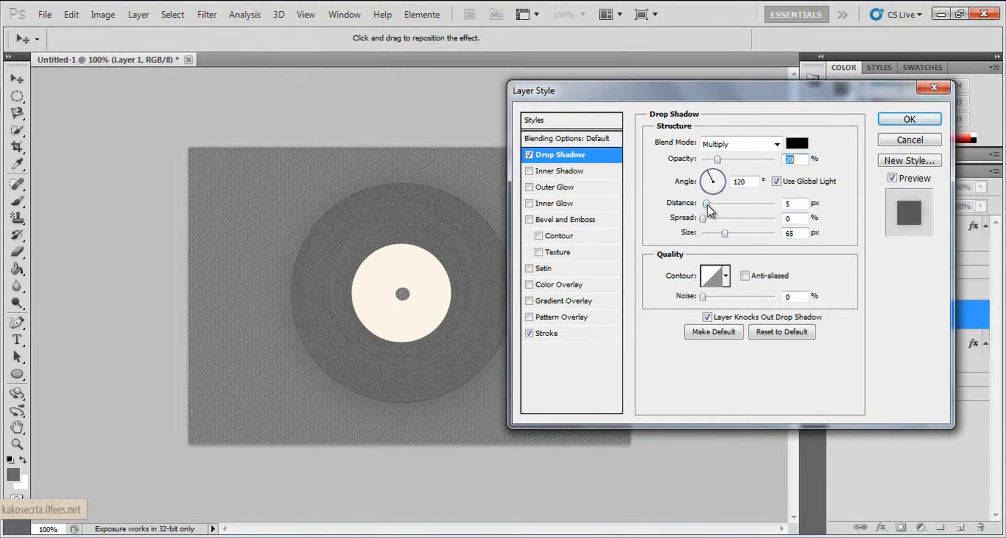
drag(706, 203, 702, 203)
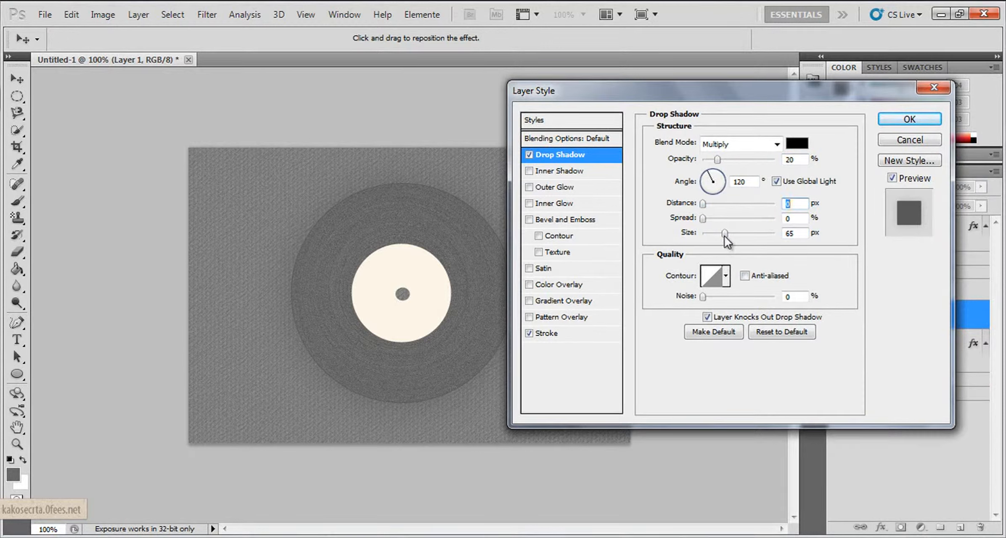
drag(713, 234, 705, 231)
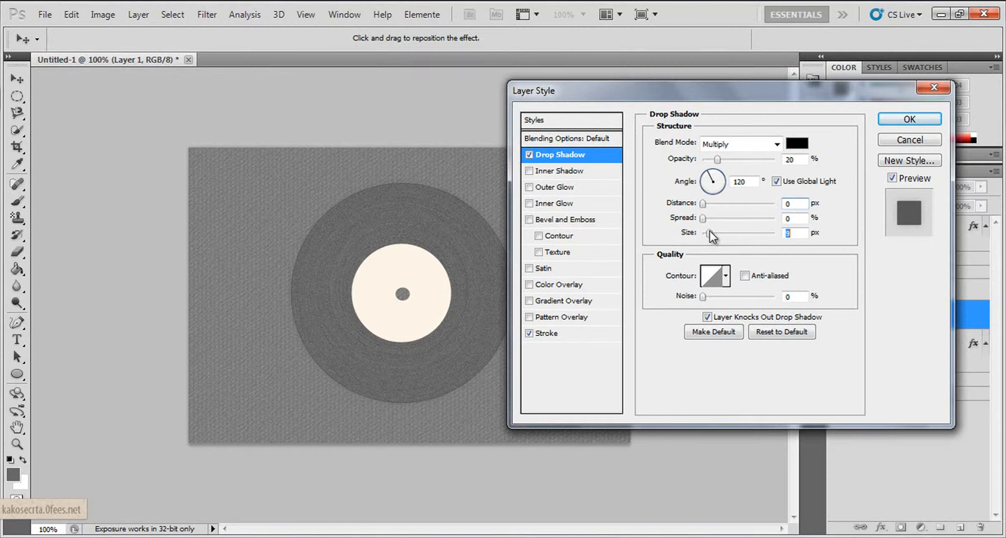
drag(717, 159, 715, 165)
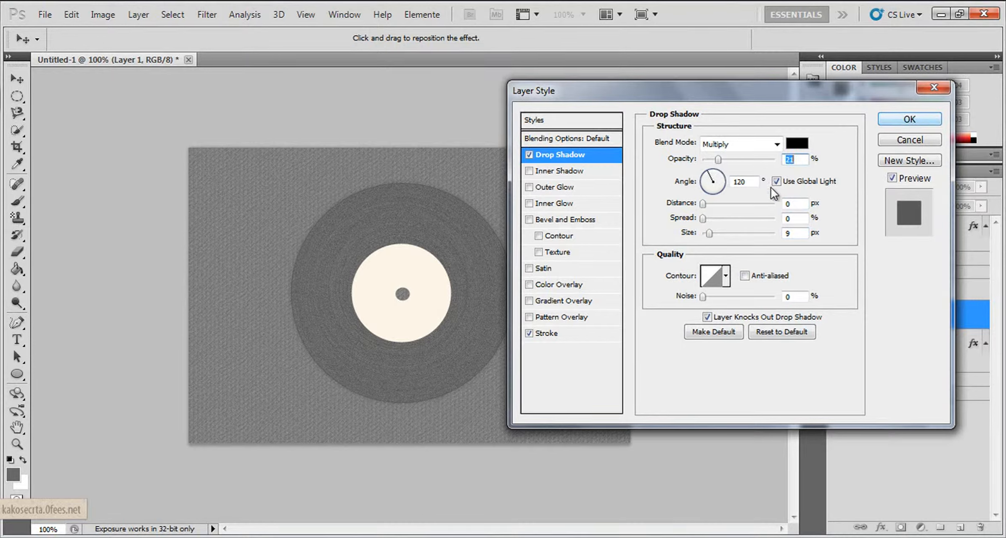
Add a Normal-mode Color Overlay to Layer 1 in dark gray #4d4d4d at reduced opacity and apply the layer style.
click(566, 285)
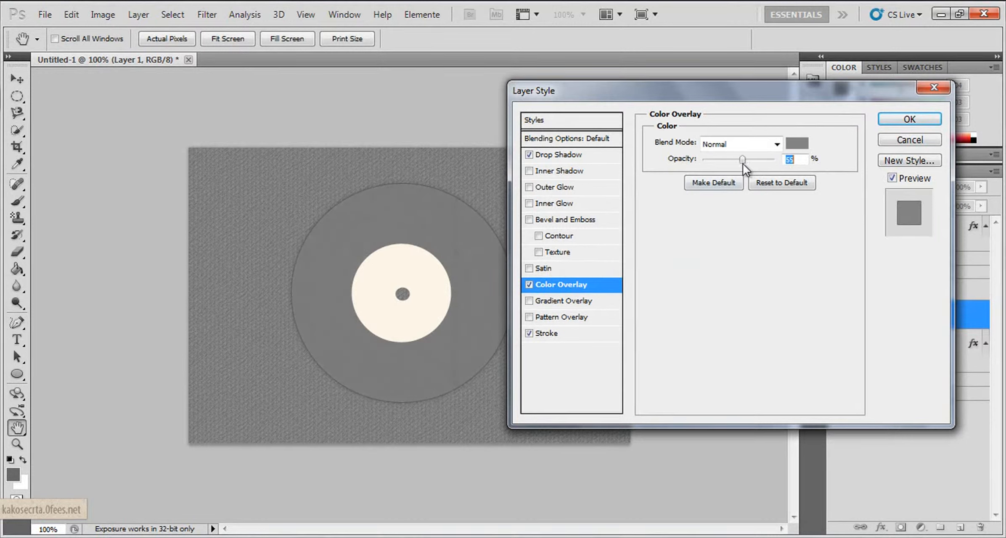
click(799, 143)
click(693, 336)
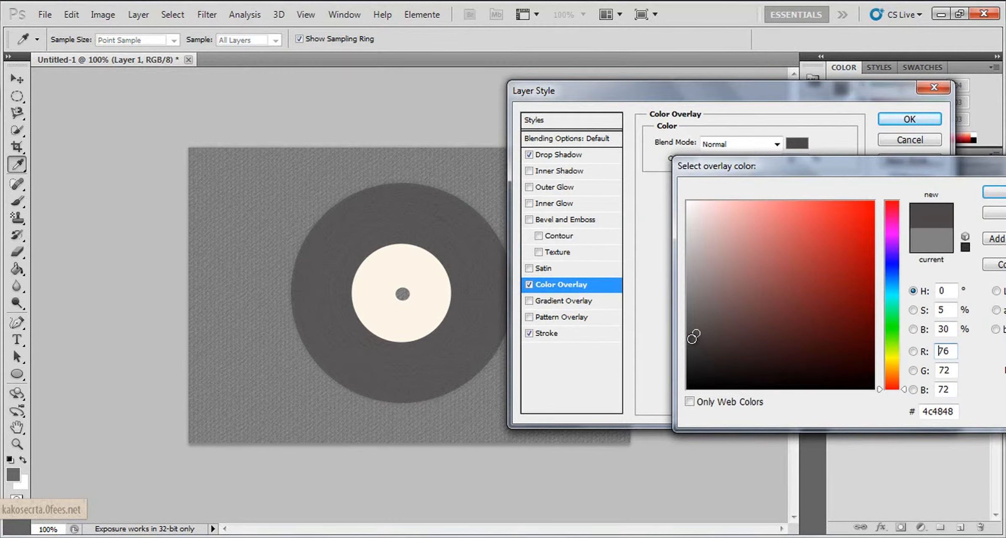
drag(693, 336, 682, 336)
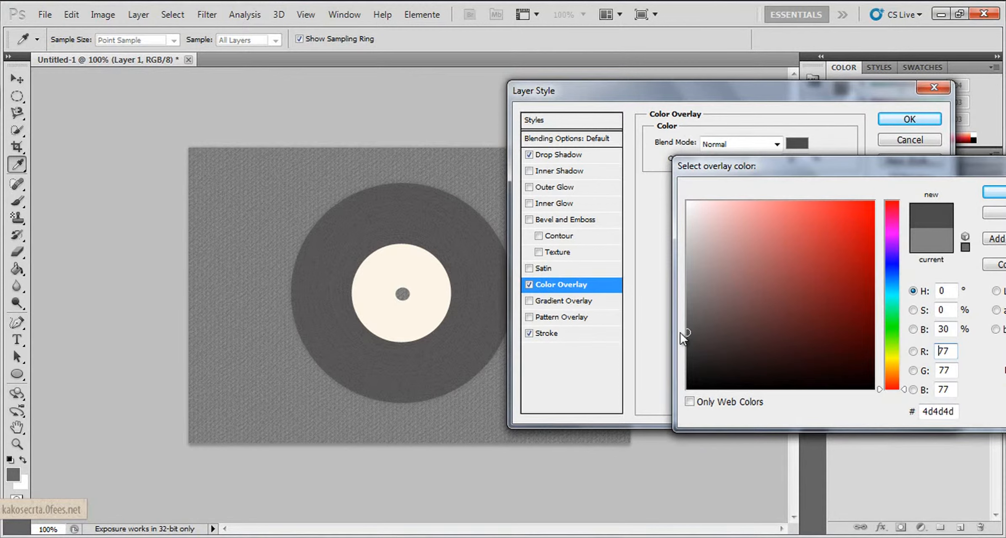
click(994, 191)
click(909, 119)
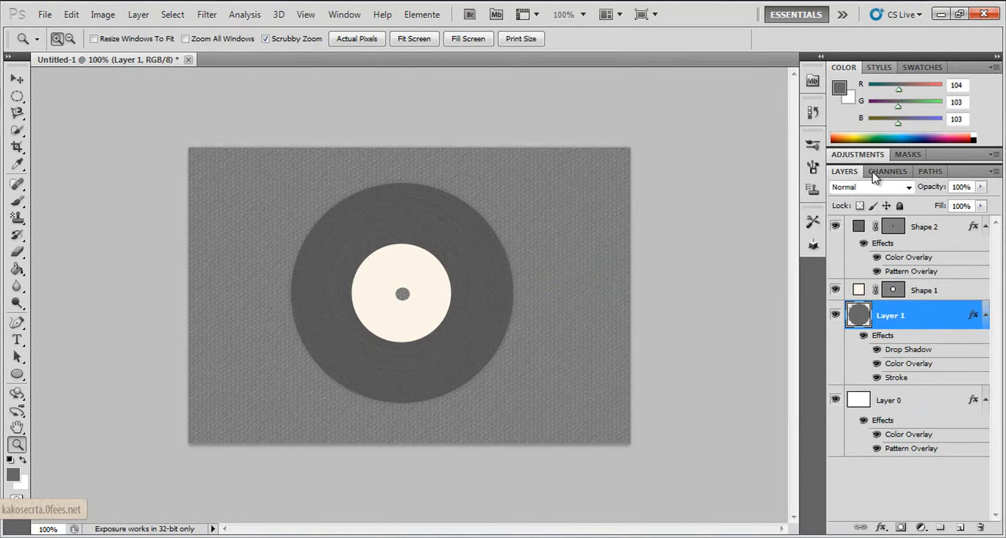
Add a very light neutral gray Color Overlay in Normal mode to the Shape 1 label.
click(917, 290)
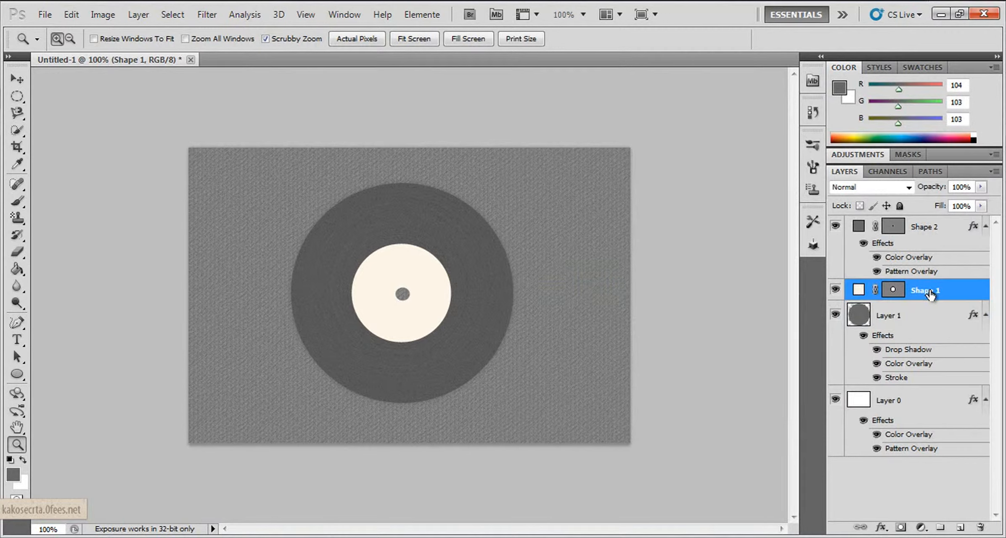
right_click(927, 290)
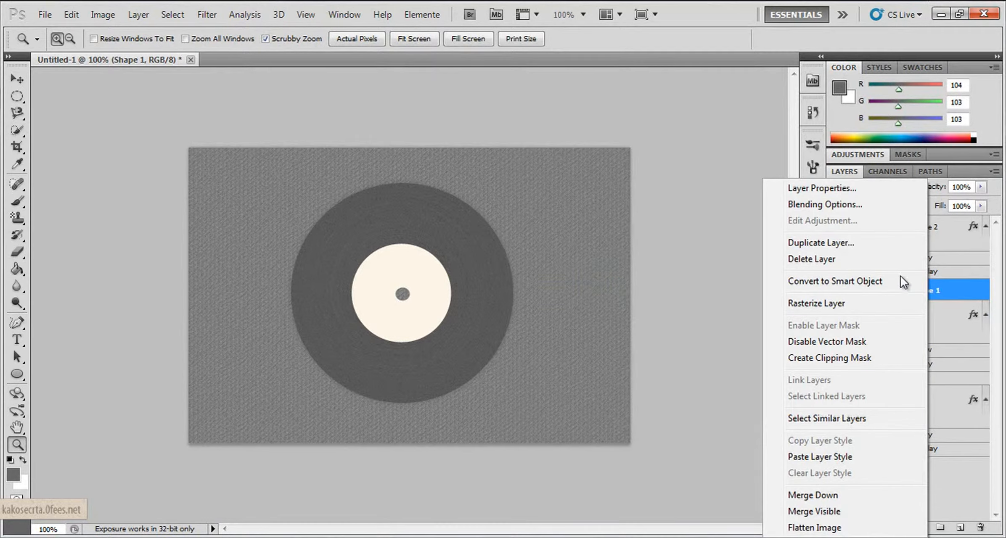
click(819, 206)
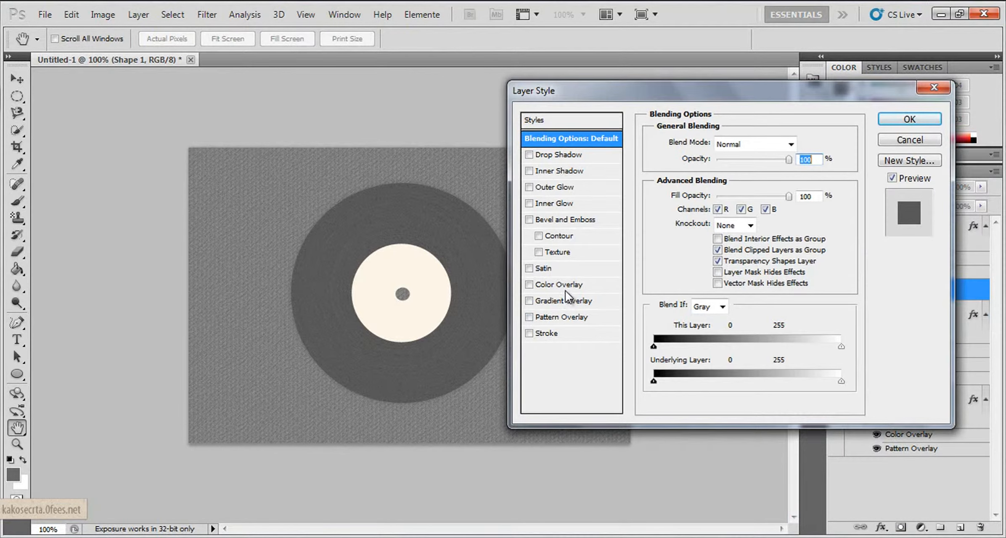
click(566, 285)
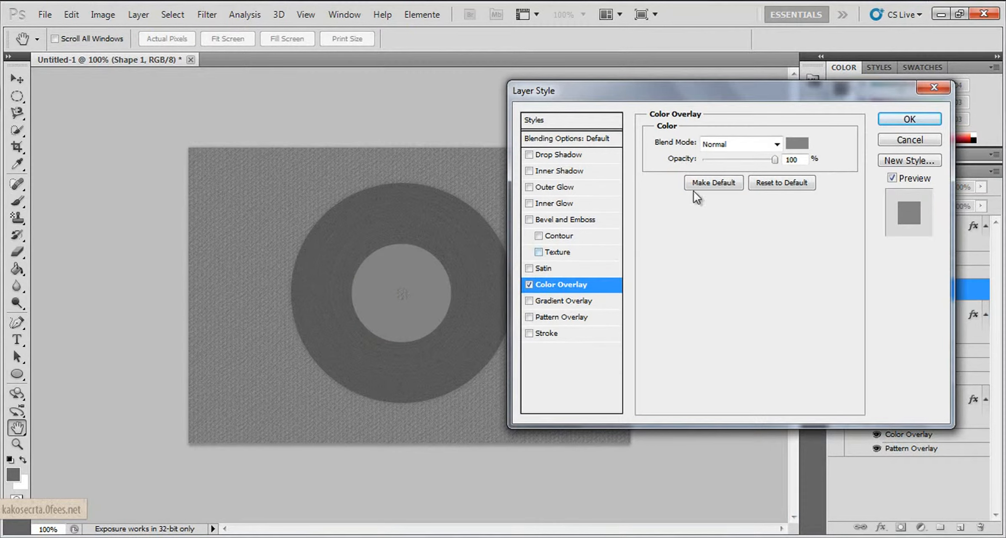
click(797, 143)
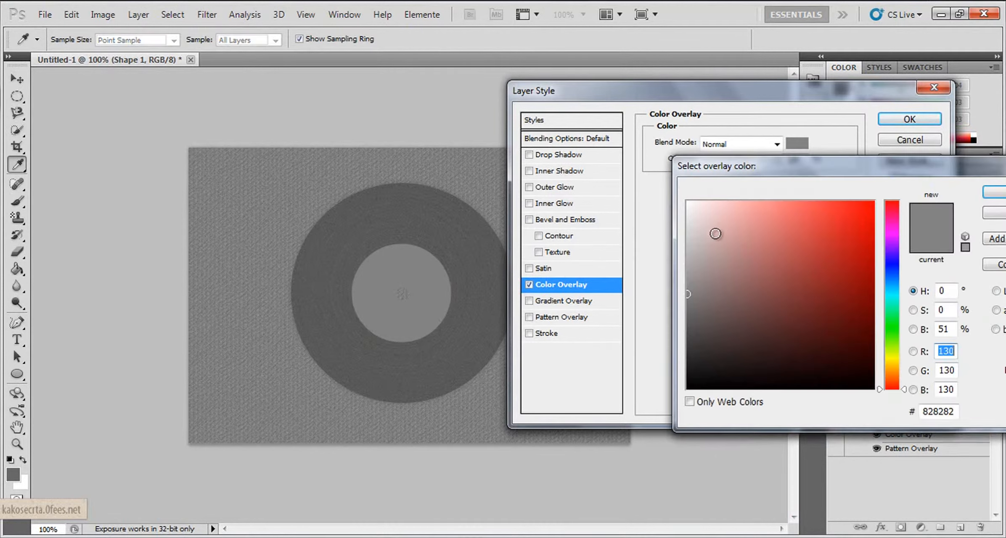
click(688, 214)
drag(688, 215, 687, 220)
click(994, 192)
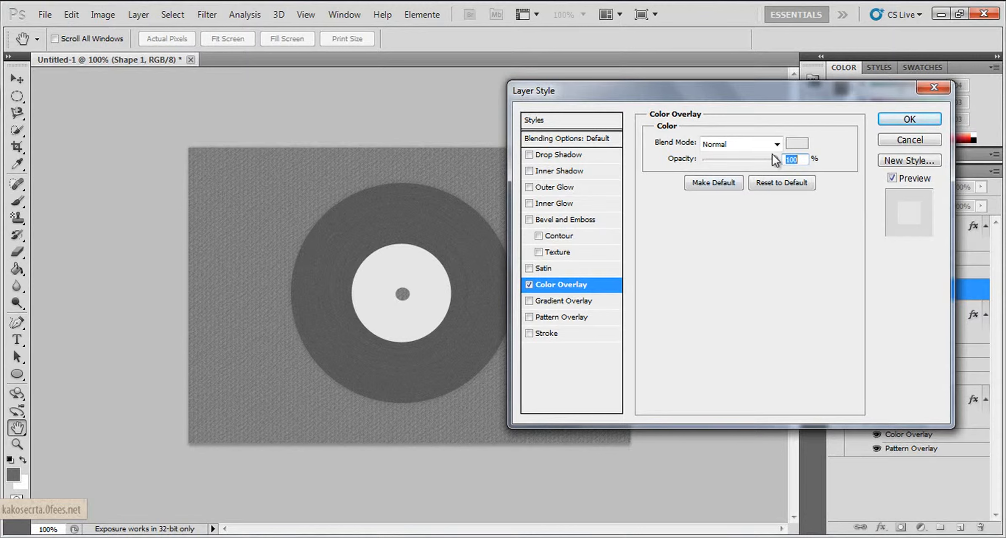
Add a coarse woven Pattern Overlay to the Shape 1 label and lower its Color Overlay opacity to about 92%.
click(578, 317)
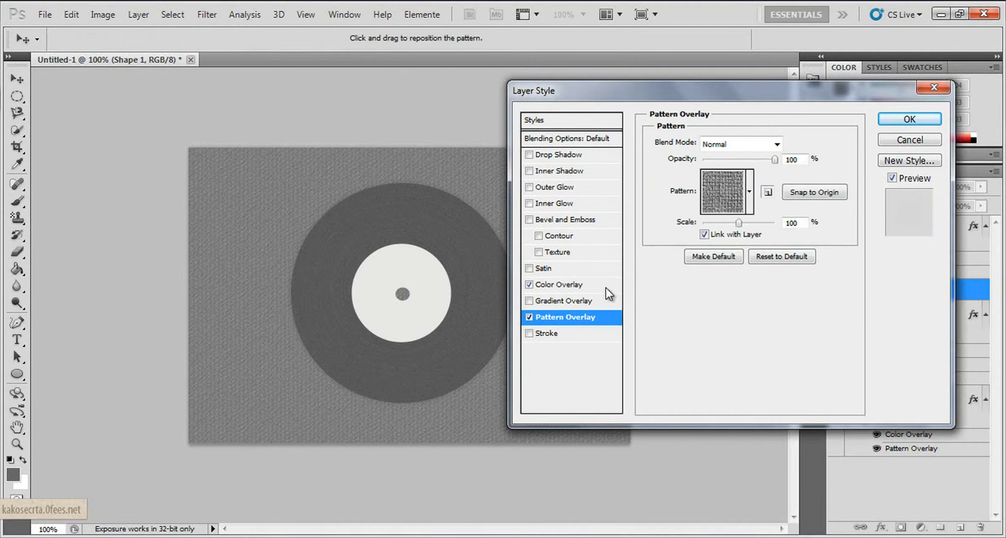
click(739, 183)
click(700, 238)
click(725, 238)
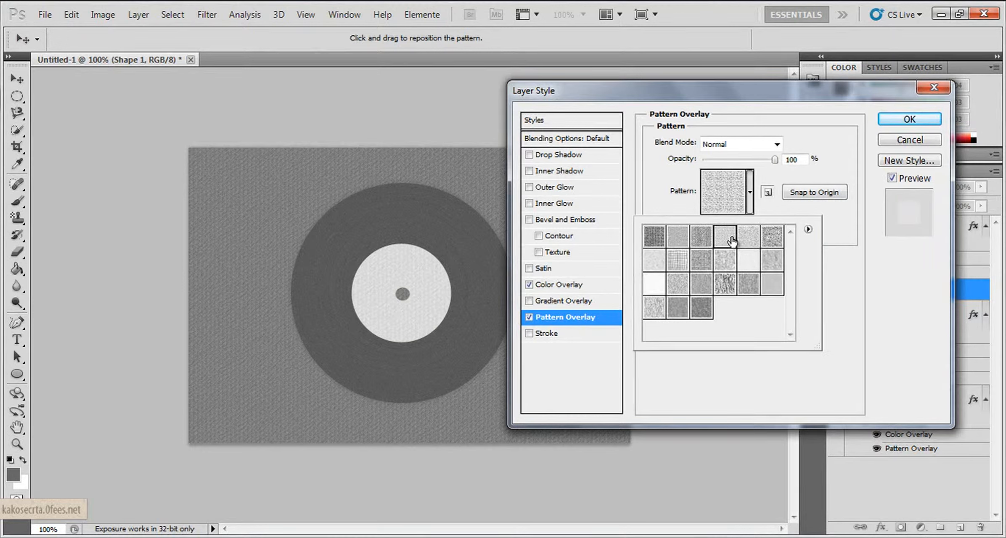
click(743, 239)
click(772, 237)
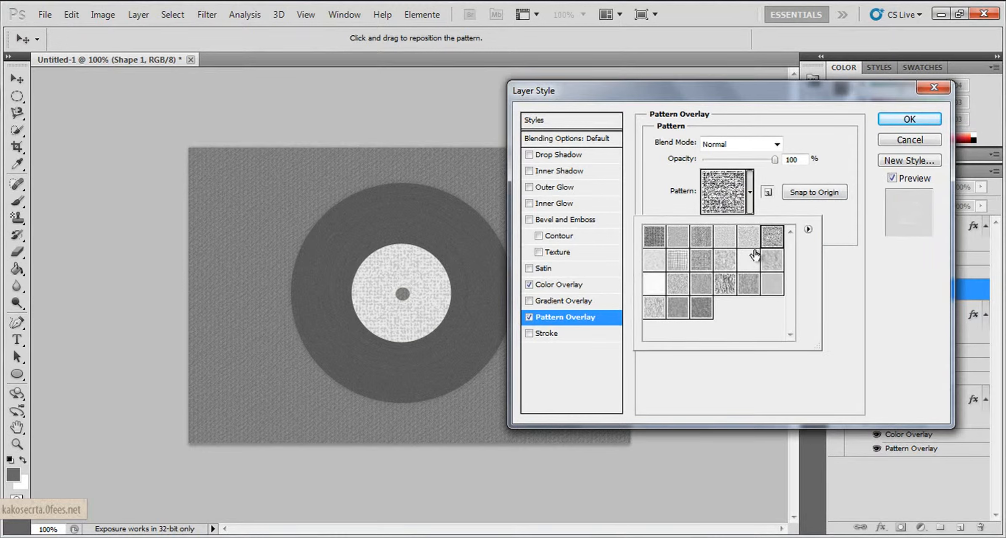
click(624, 300)
click(571, 286)
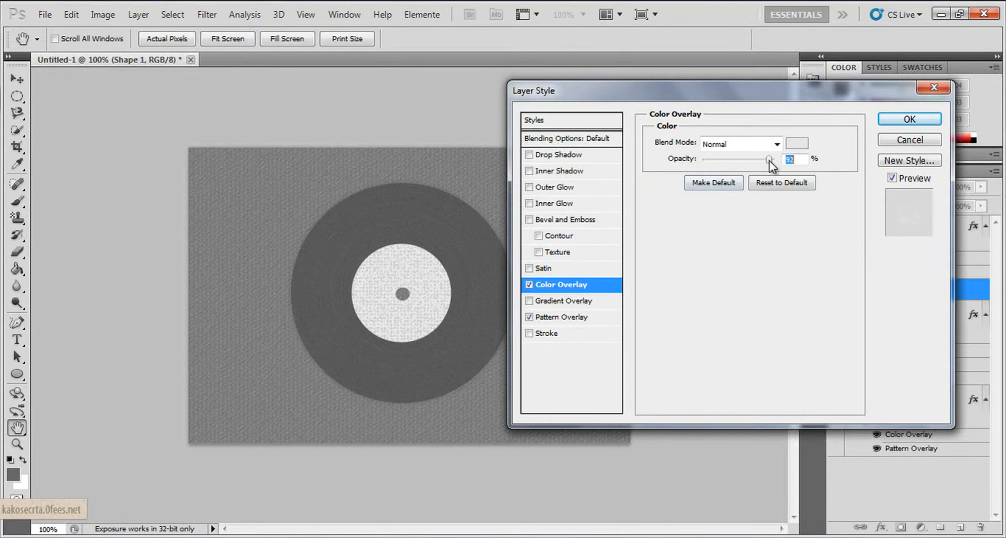
drag(770, 160, 771, 162)
click(900, 123)
Move the Shape 1 label slightly to the right so it is centered on the dark disc.
key(z)
click(316, 340)
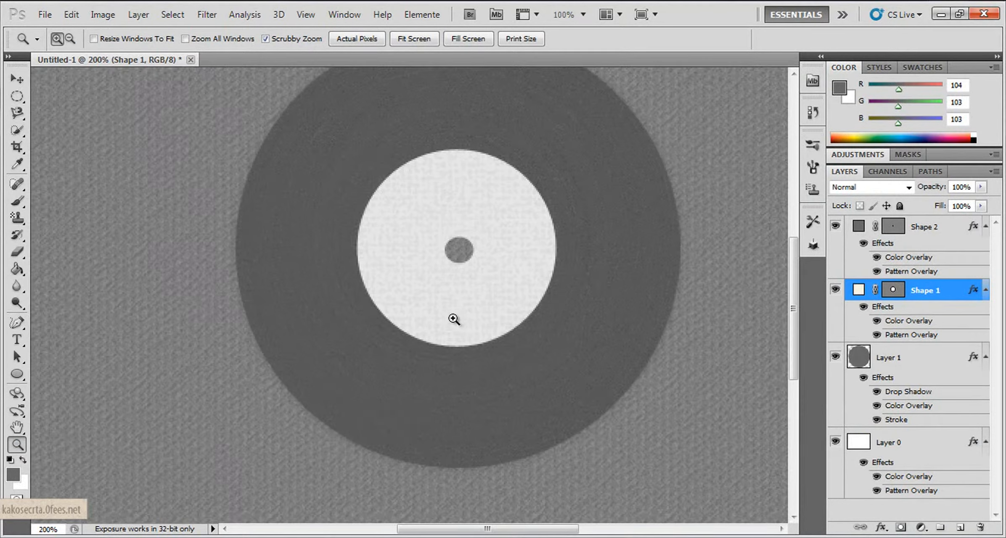
click(17, 79)
drag(427, 279, 437, 282)
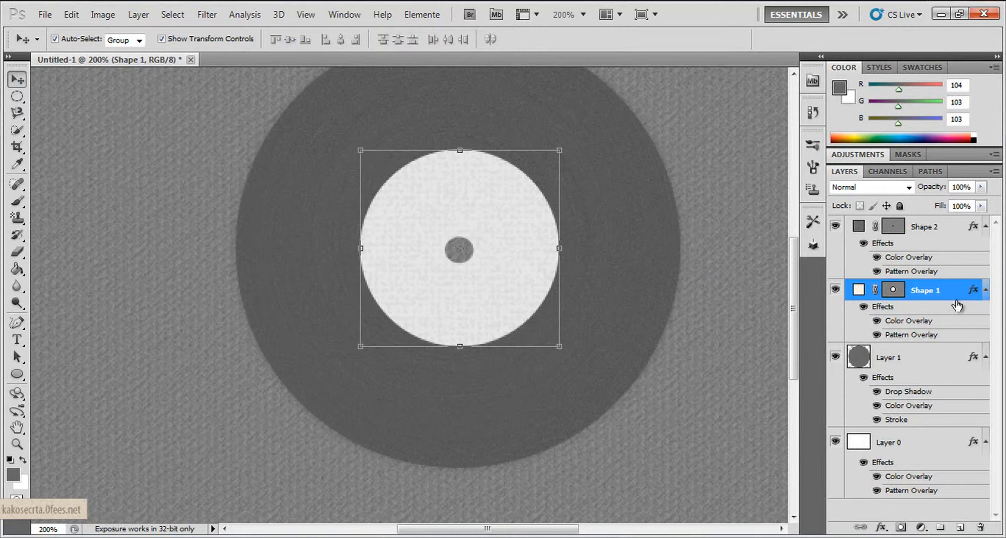
Scale the Shape 2 center hole's width to 92.82% and center it on the label at X 291 px, Y 197 px.
click(919, 232)
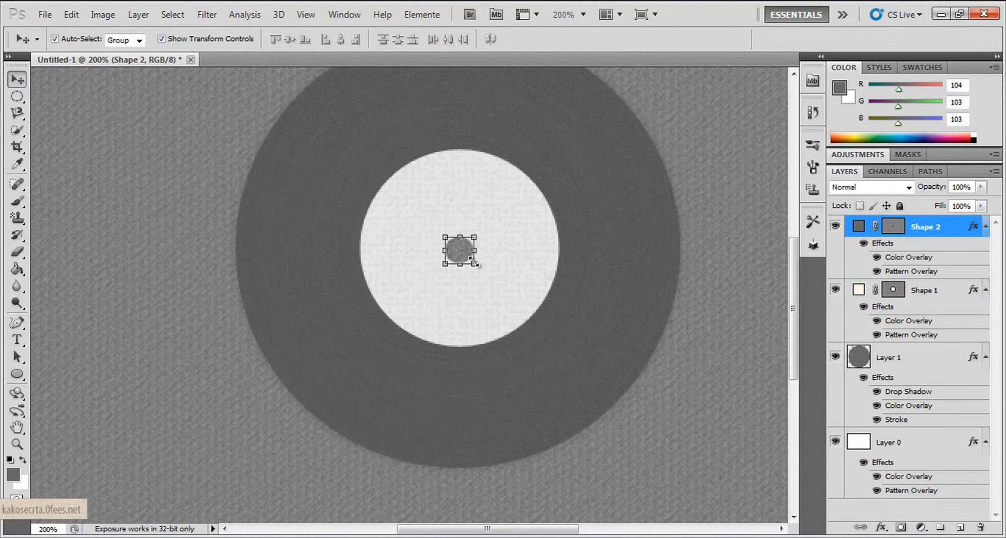
click(16, 445)
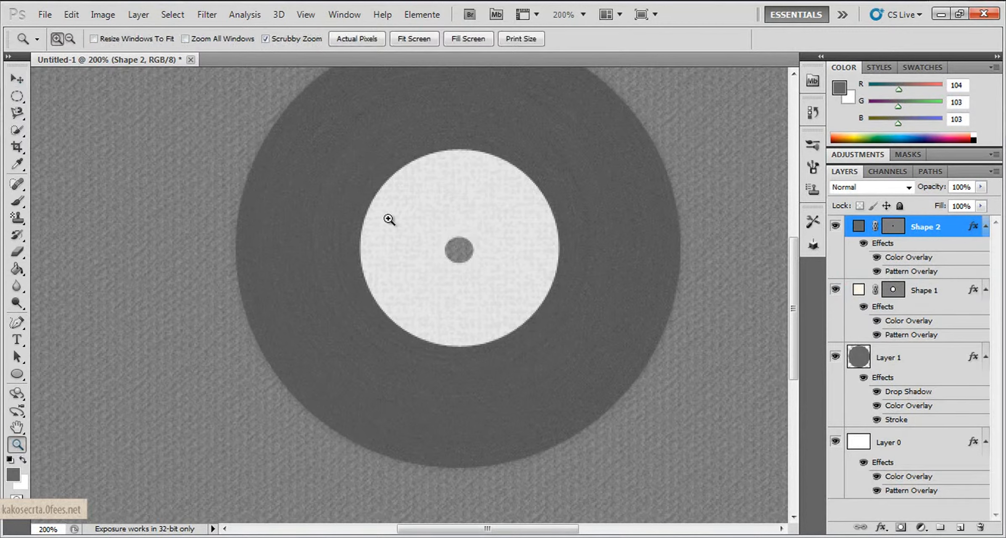
click(483, 217)
click(451, 253)
key(v)
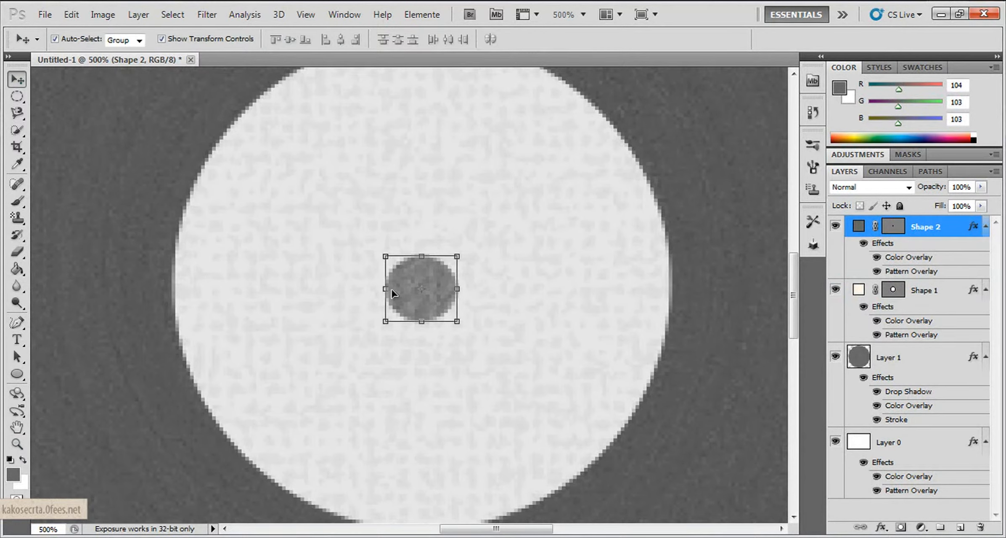
drag(382, 290, 426, 300)
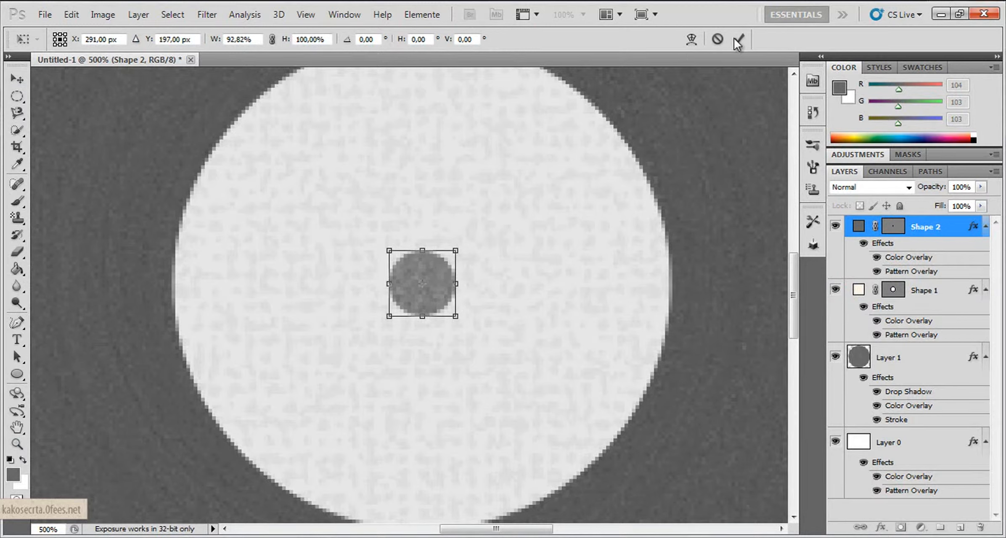
drag(544, 267, 542, 269)
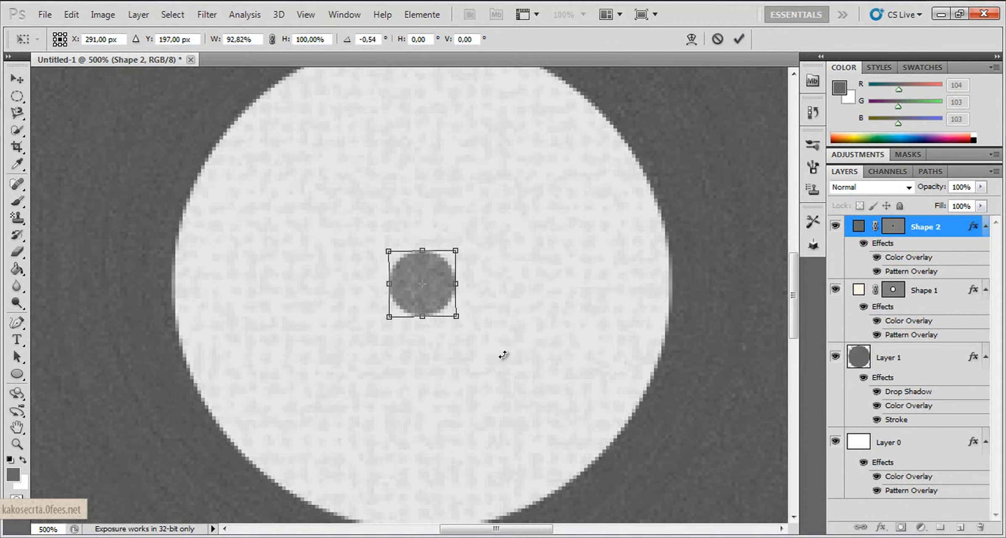
click(739, 38)
drag(490, 338, 484, 342)
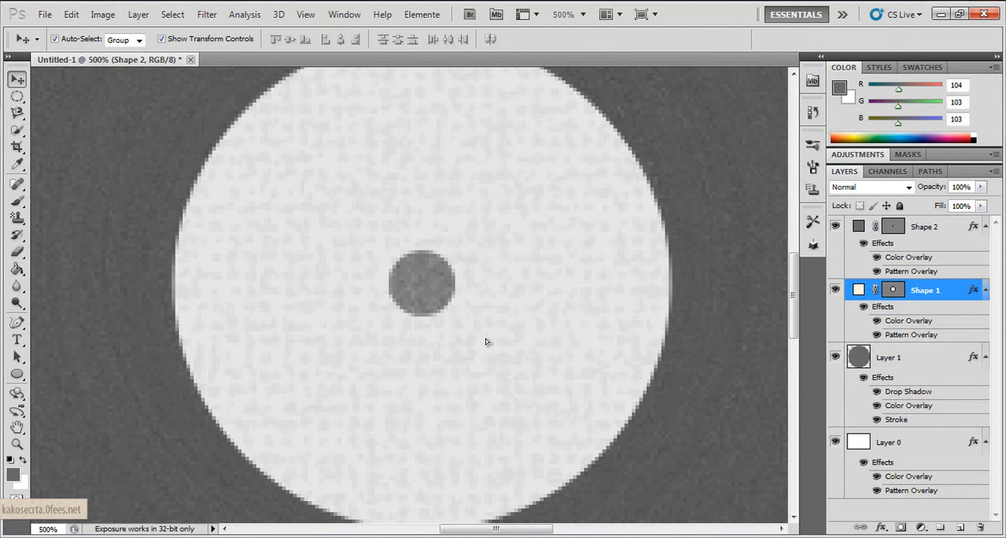
Add a black Multiply Inner Shadow to the Shape 2 center hole at 40% opacity, 5 px distance and 5 px size.
right_click(918, 231)
click(803, 204)
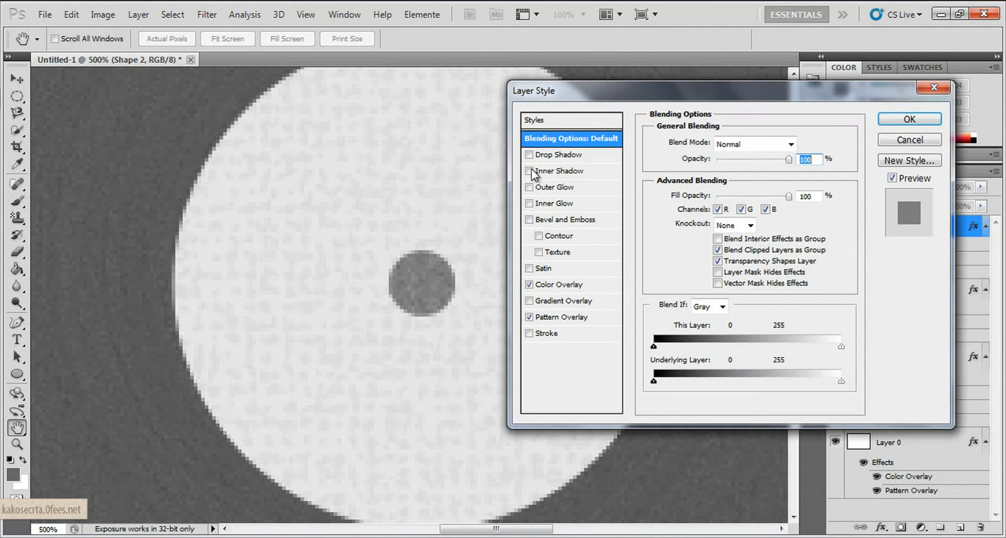
click(531, 170)
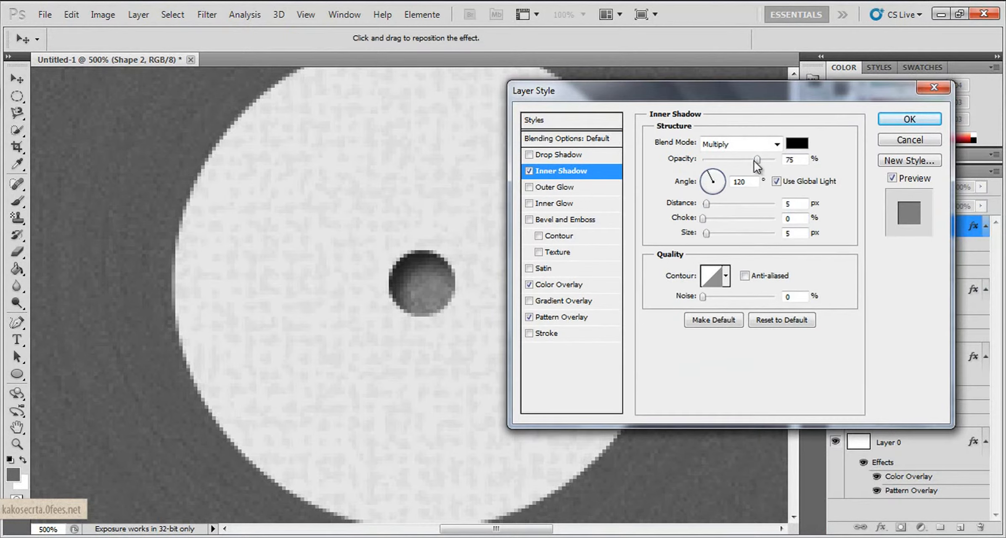
drag(754, 161, 723, 159)
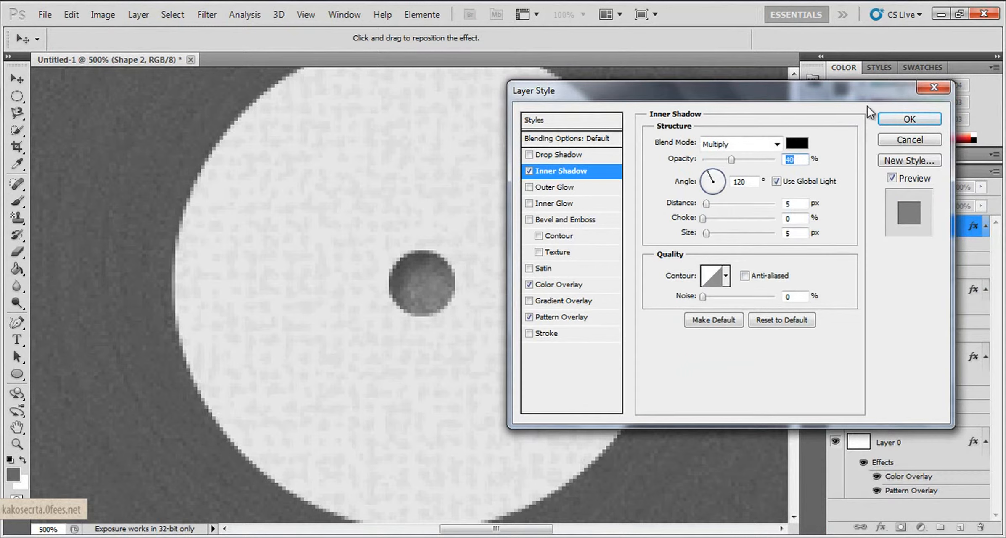
click(892, 119)
Lower the Inner Shadow opacity of the Shape 2 center hole to 23%.
click(17, 443)
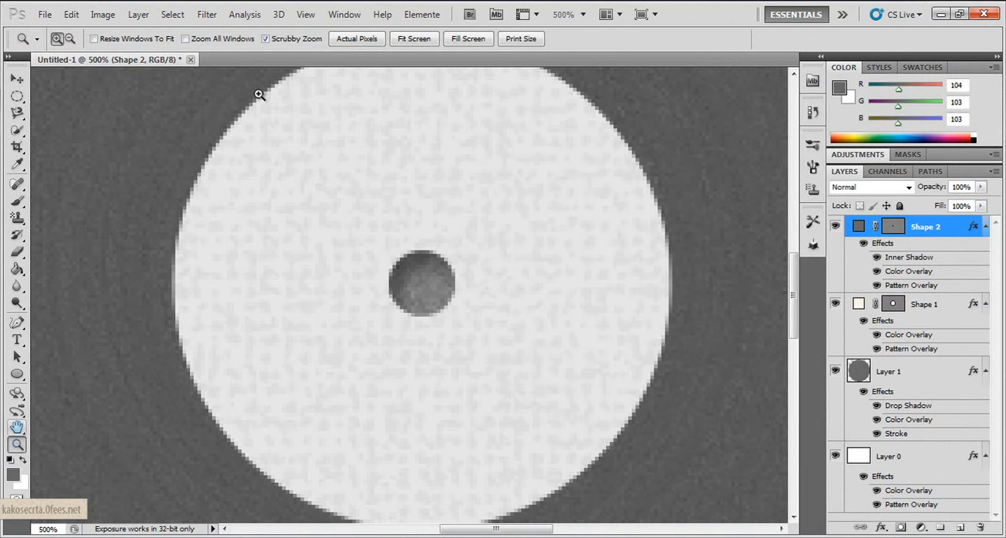
click(381, 37)
right_click(915, 227)
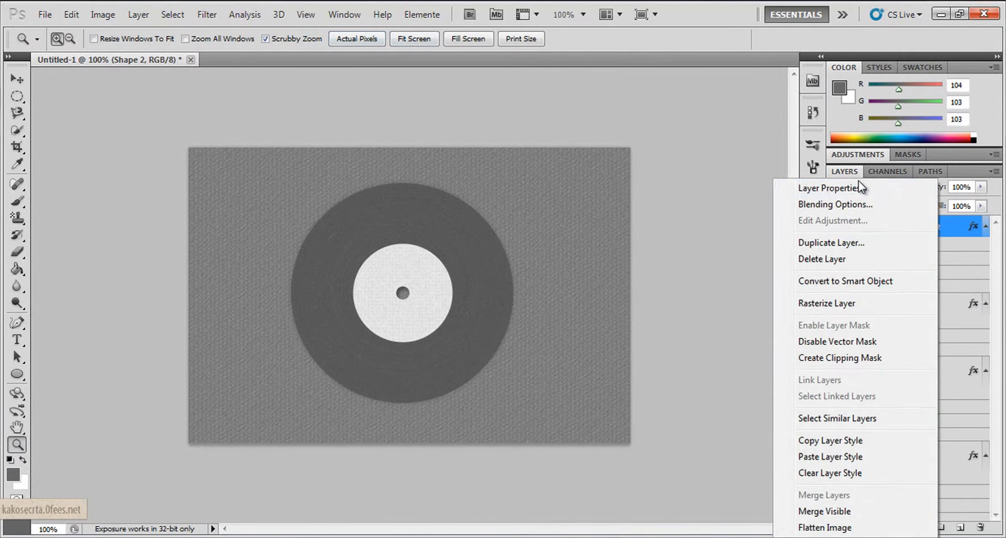
click(816, 204)
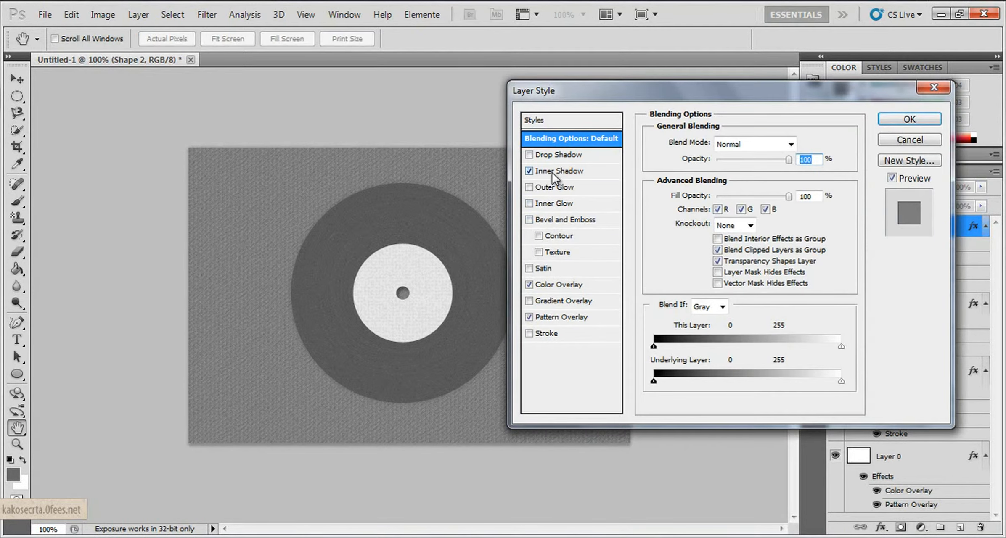
click(553, 171)
drag(730, 159, 725, 159)
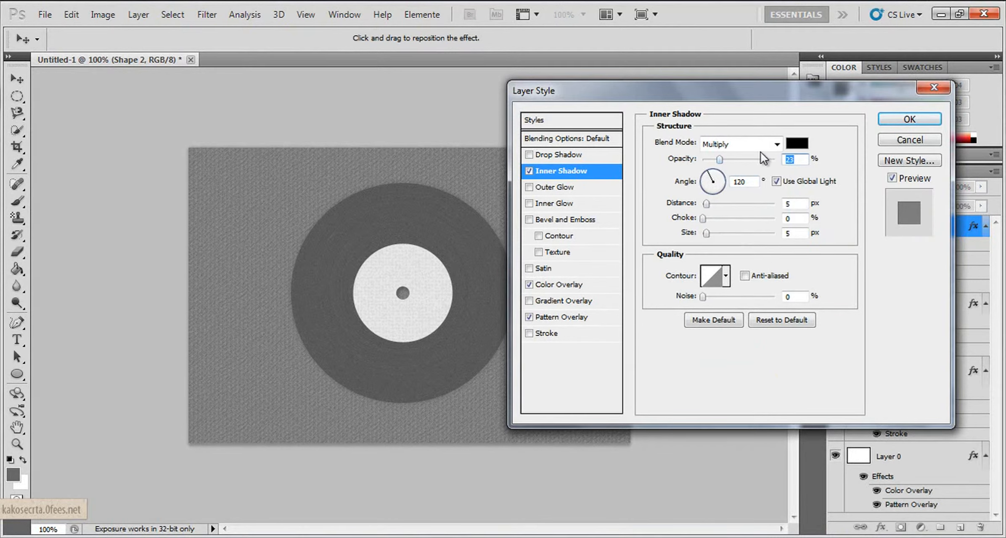
click(908, 119)
Add a Stroke effect to the Shape 1 label, positioned inside with a size of 8 px.
click(910, 309)
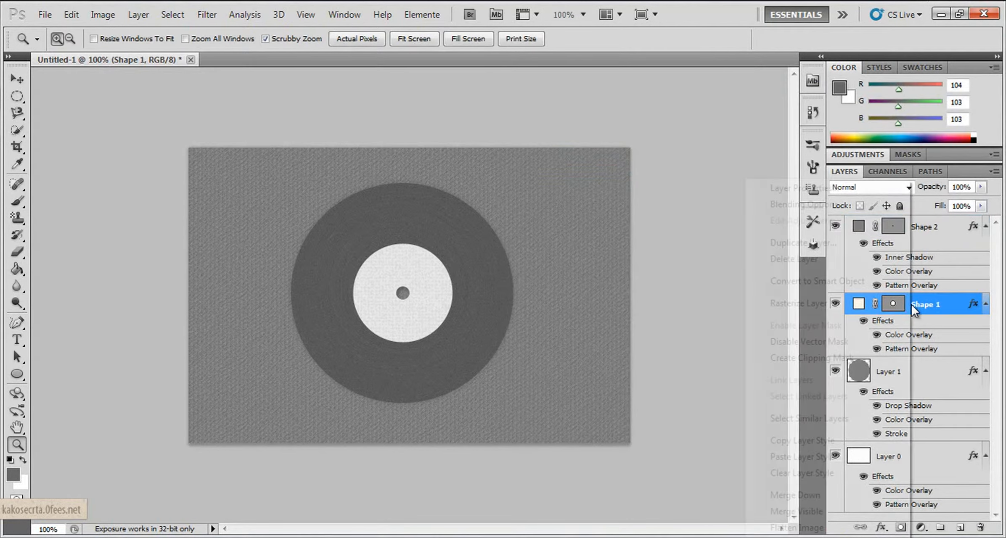
right_click(912, 304)
click(835, 207)
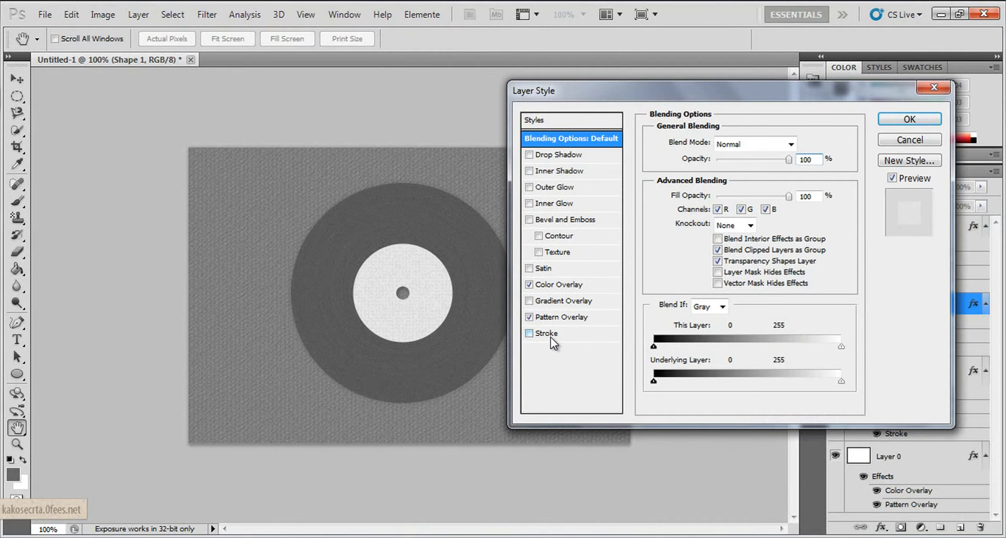
click(547, 333)
click(734, 159)
click(717, 170)
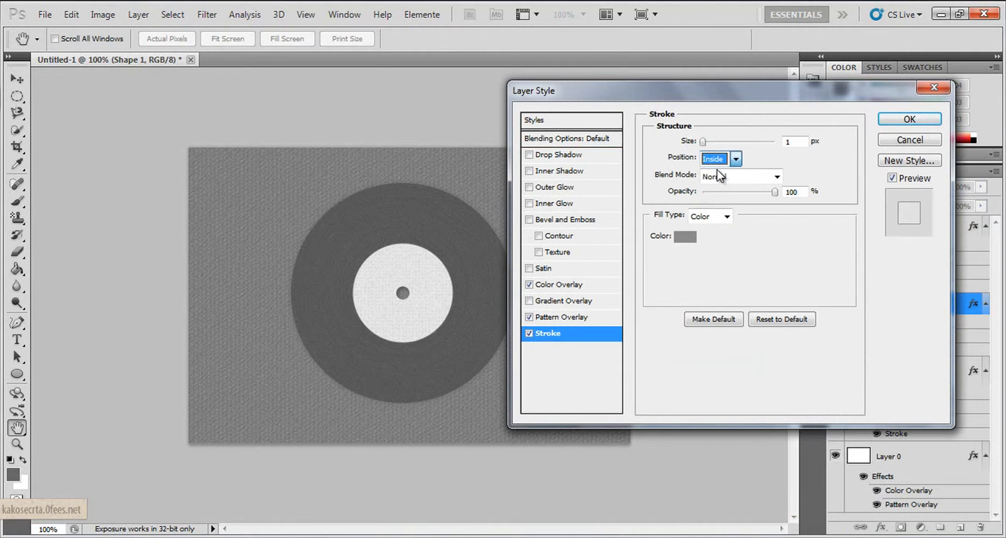
drag(703, 141, 709, 143)
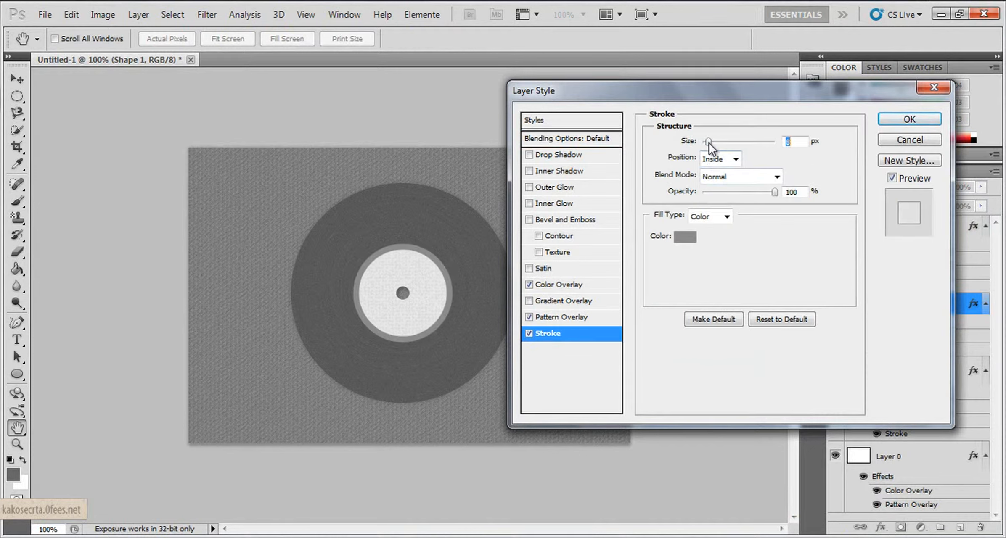
Set the label's stroke color to warm light gray bab6b0 and apply the layer style.
click(693, 243)
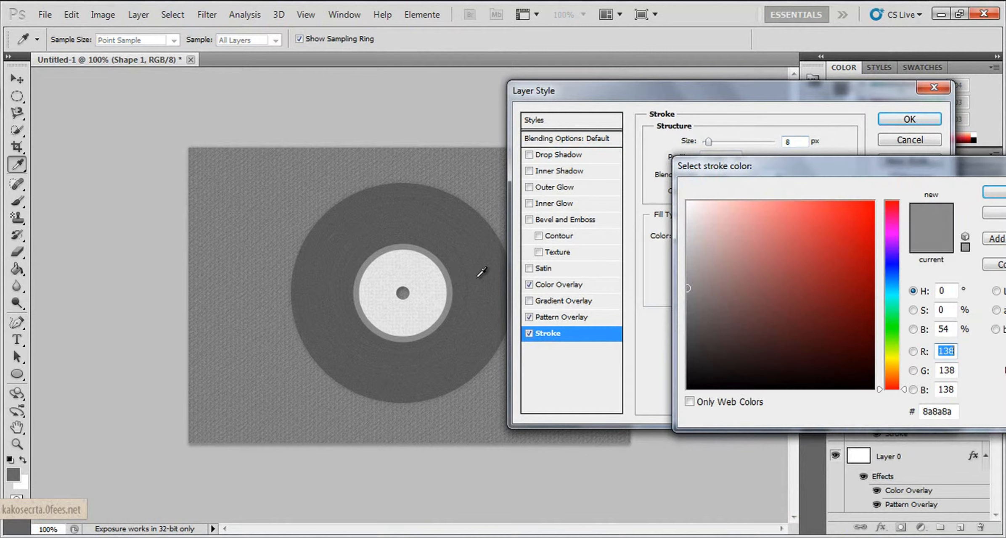
click(430, 293)
mouse_move(686, 223)
mouse_down()
mouse_move(692, 247)
mouse_move(681, 257)
mouse_up()
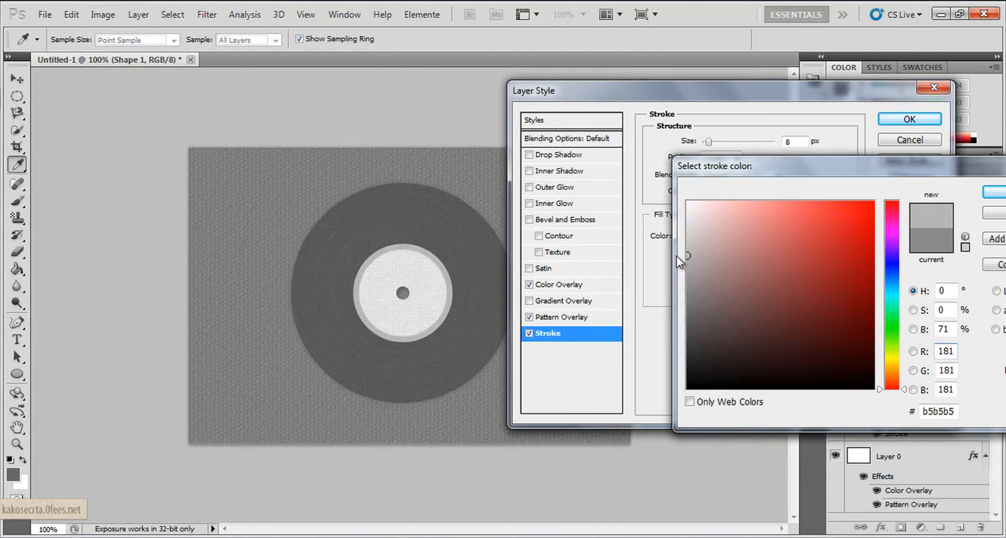
click(891, 371)
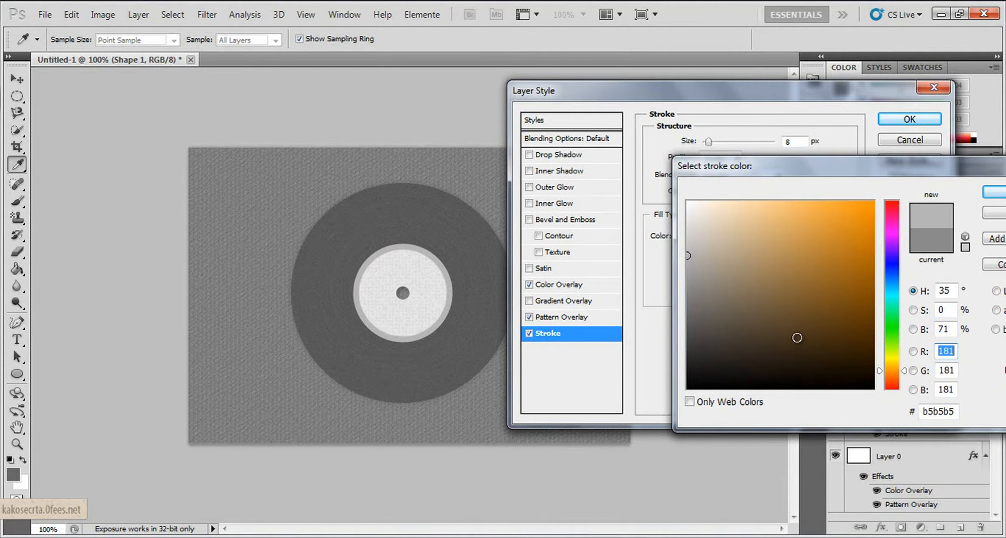
click(788, 244)
mouse_move(765, 232)
mouse_down()
mouse_move(712, 229)
mouse_move(706, 254)
mouse_up()
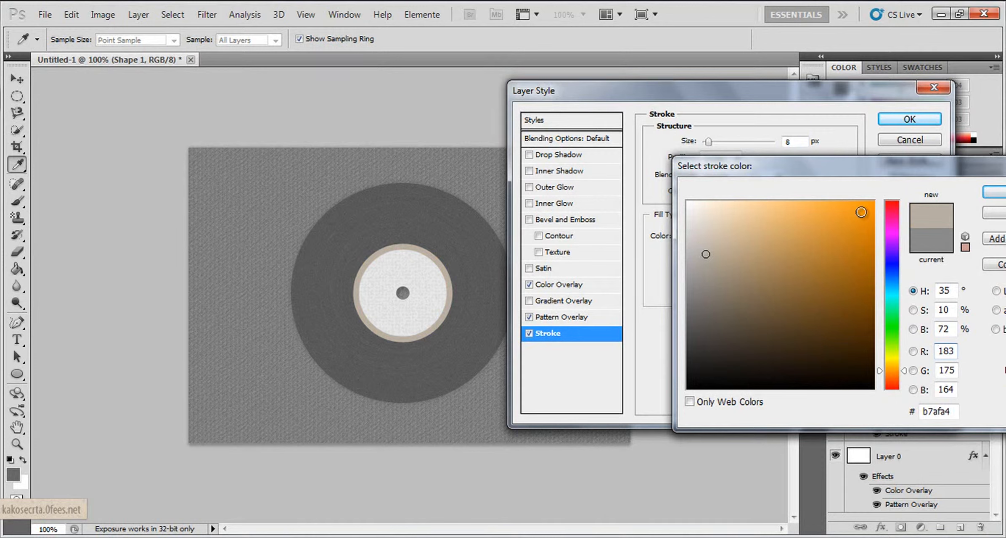
click(697, 252)
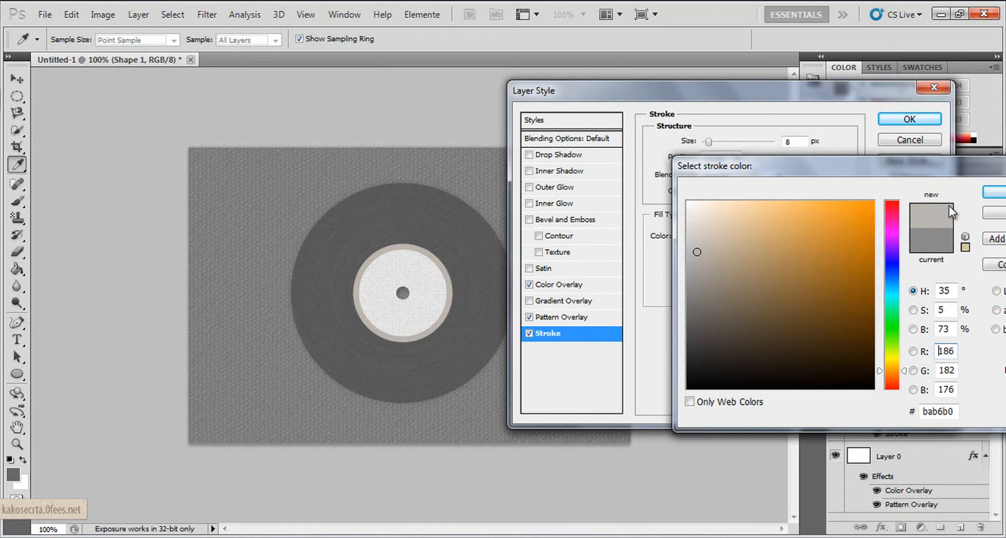
click(994, 191)
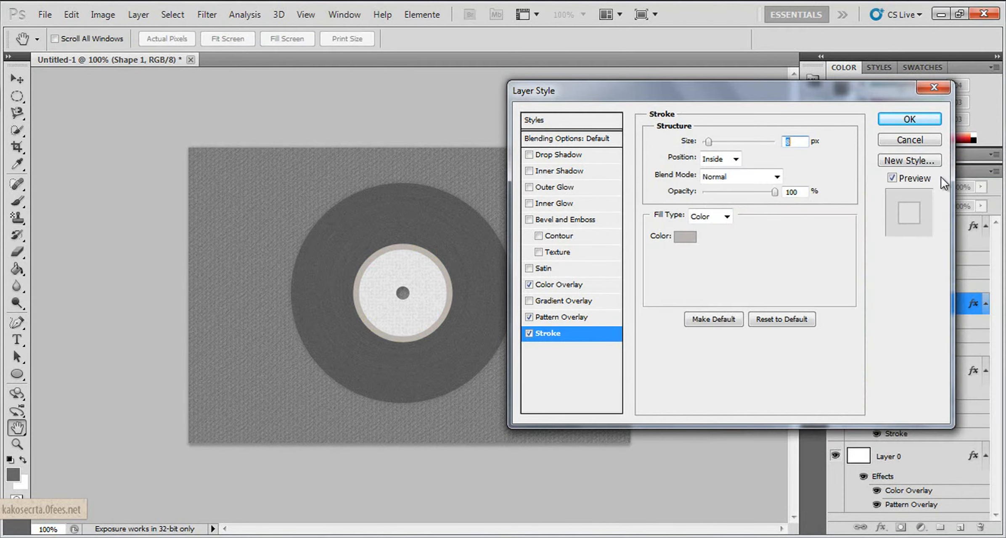
click(908, 120)
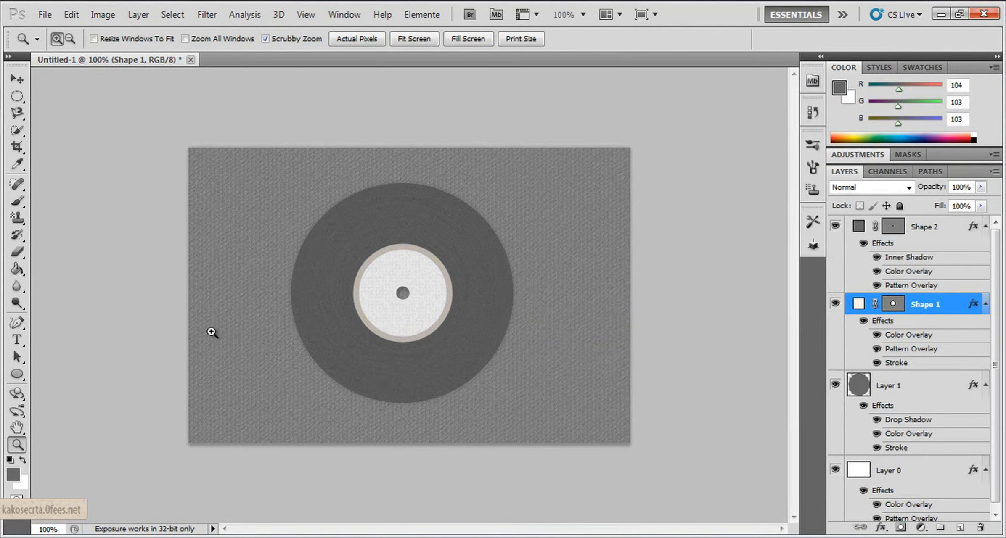
Scale the Shape 1 label to 95.56% width, reduce its height to keep it round, and center it around the hole.
click(420, 295)
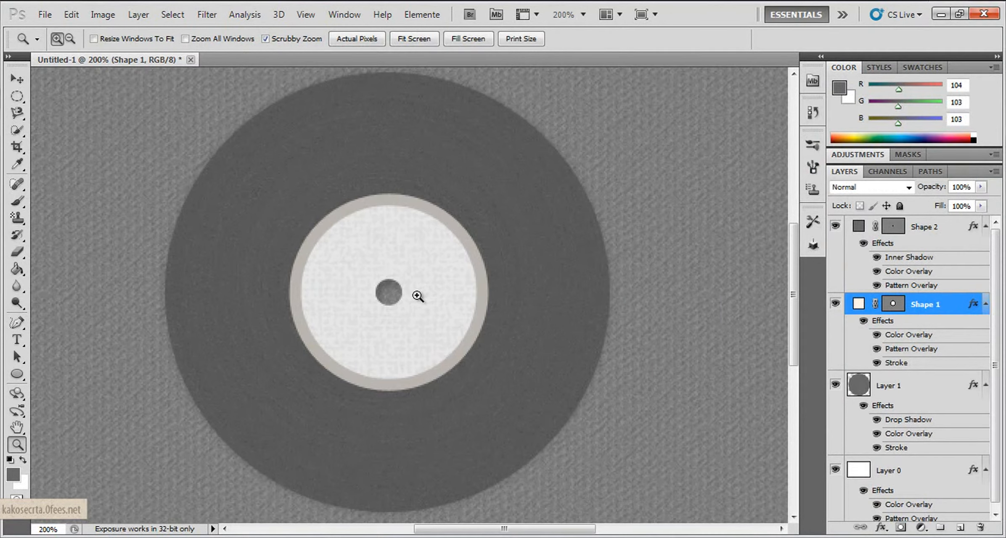
click(417, 296)
click(17, 78)
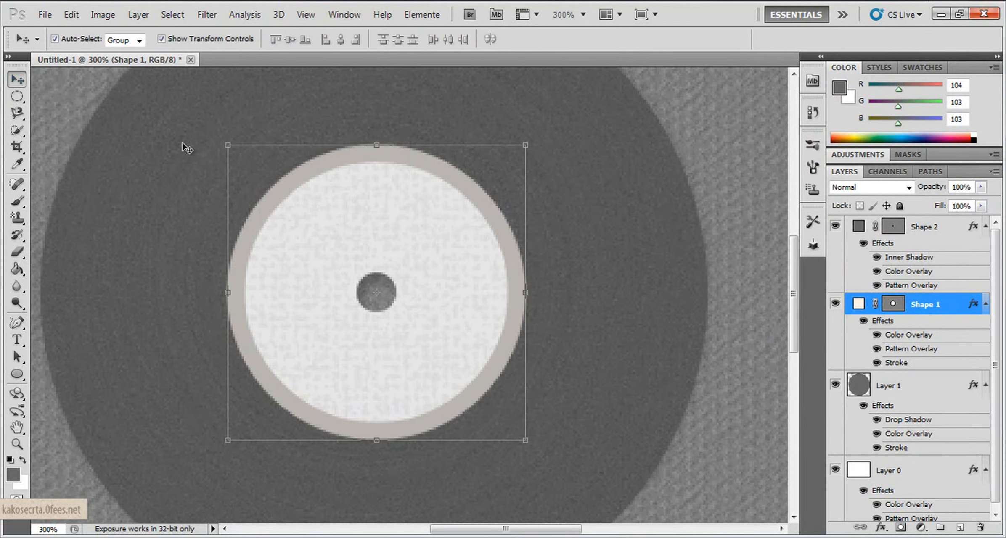
drag(513, 443, 511, 441)
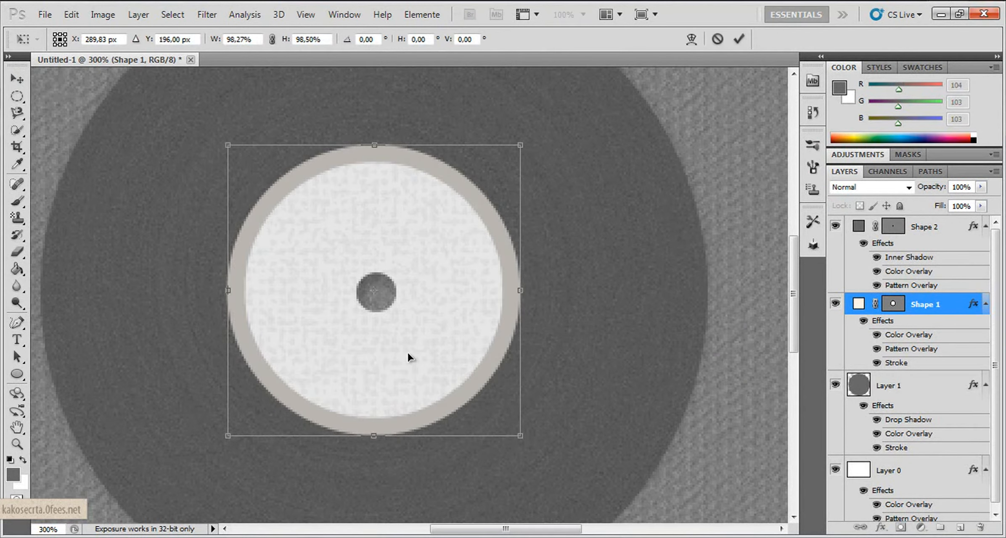
drag(421, 357, 427, 355)
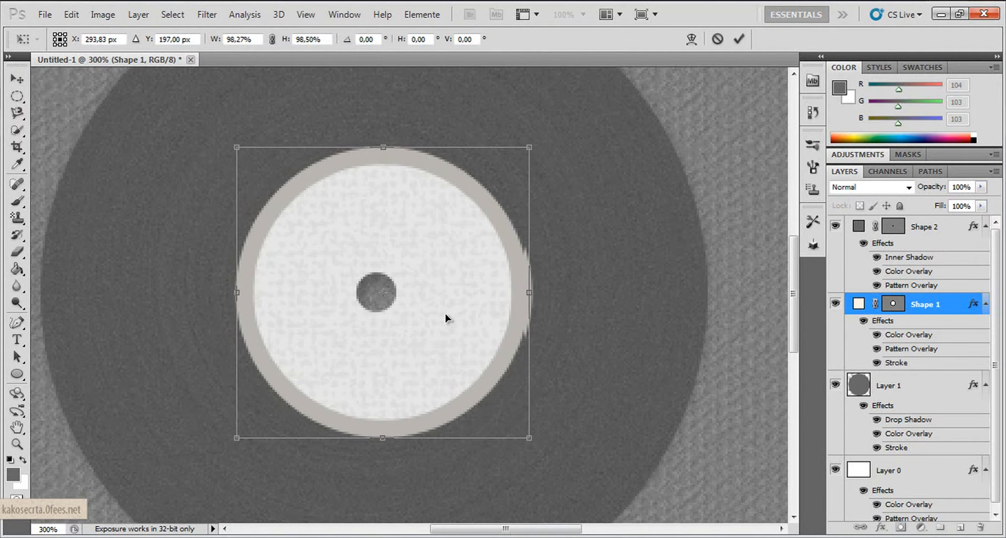
drag(532, 290, 523, 290)
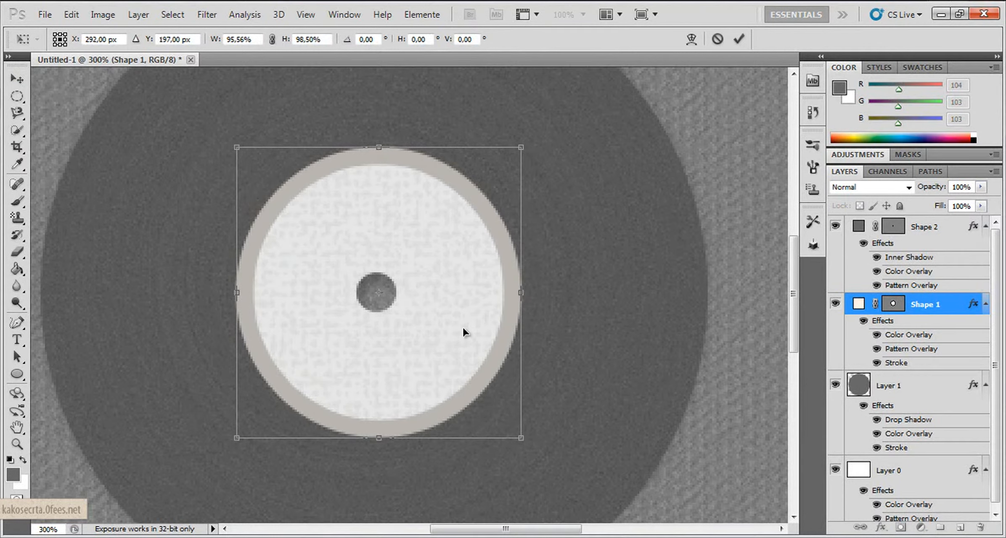
mouse_move(450, 330)
mouse_down()
mouse_move(461, 333)
mouse_move(447, 335)
mouse_up()
drag(377, 438, 377, 431)
click(739, 39)
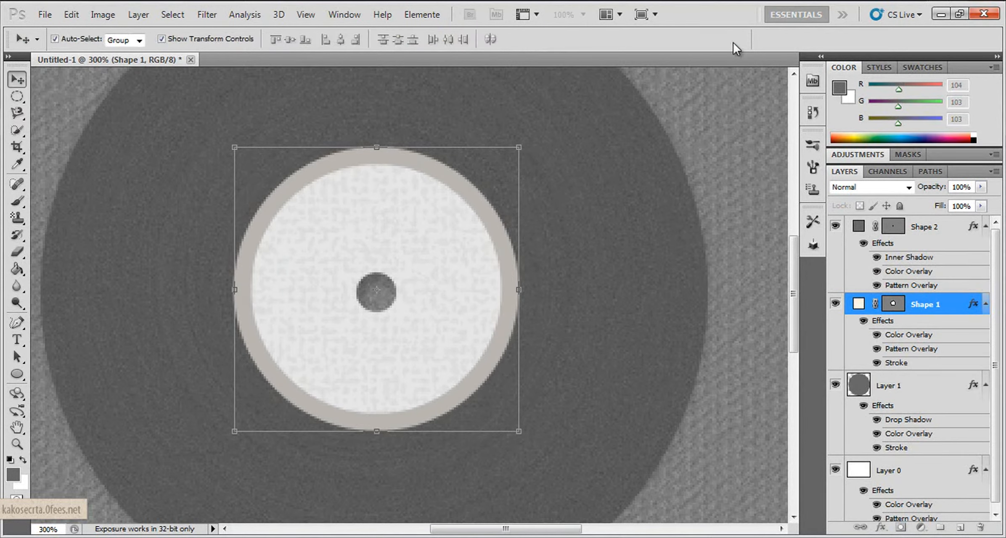
Add the text "1" in Arial Black on a new layer above Shape 2, over the record label.
click(16, 340)
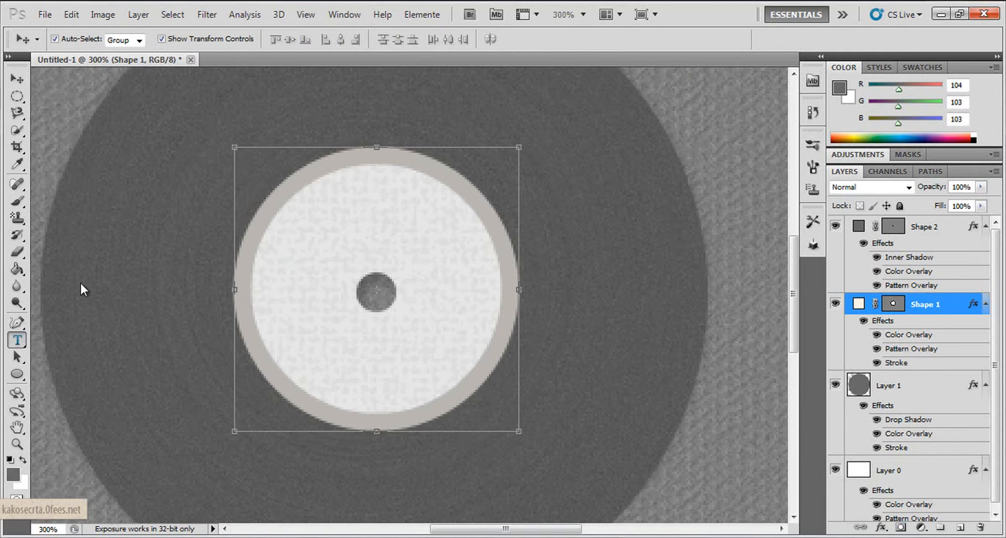
click(926, 229)
click(332, 230)
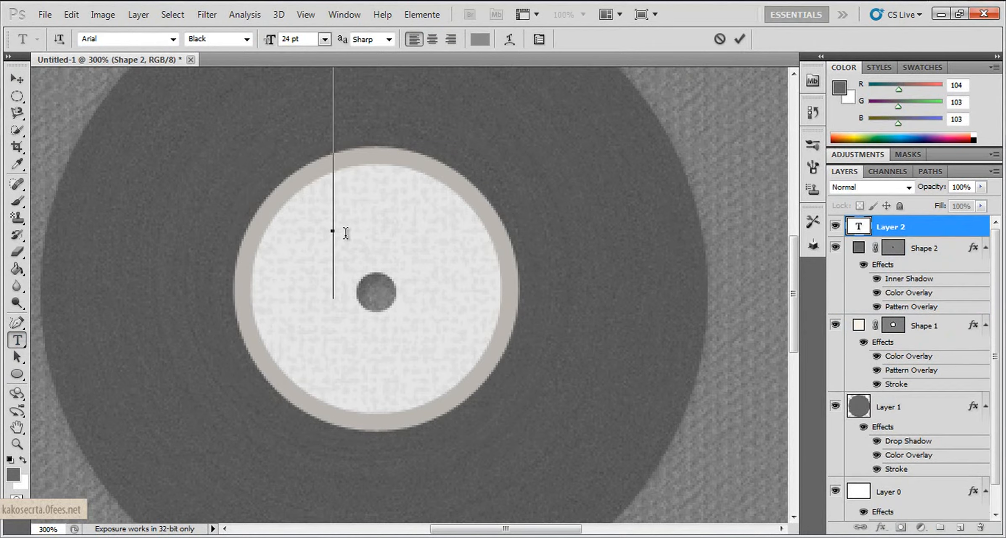
text(1)
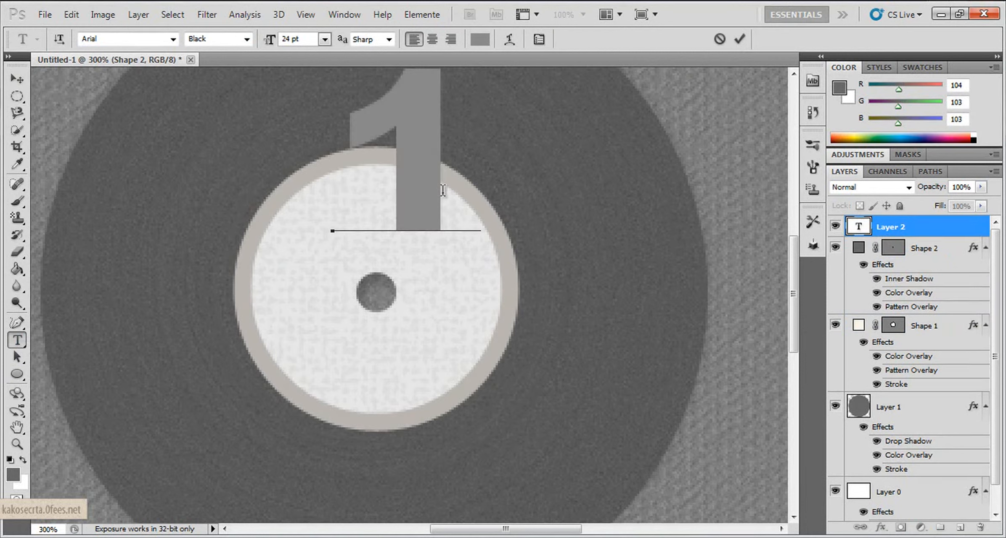
Reduce the "1" text to 8 pt and place it on the label just above the center hole.
drag(423, 175, 339, 159)
click(320, 41)
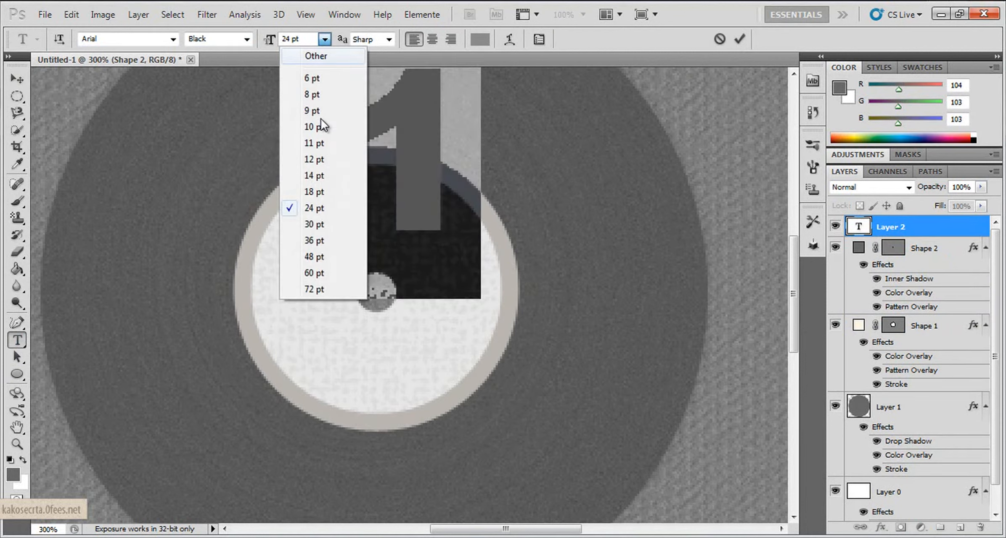
click(311, 163)
drag(414, 345, 419, 378)
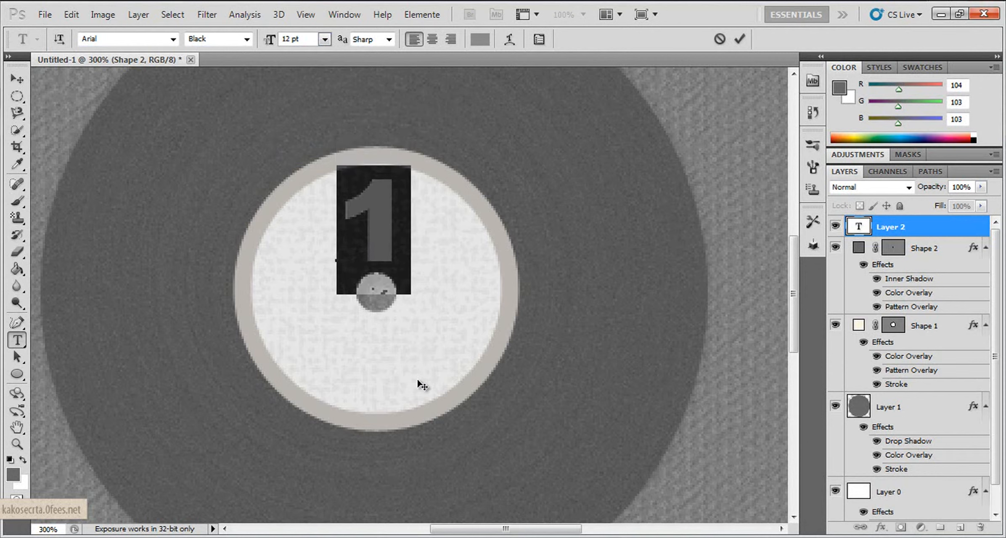
click(324, 40)
click(308, 128)
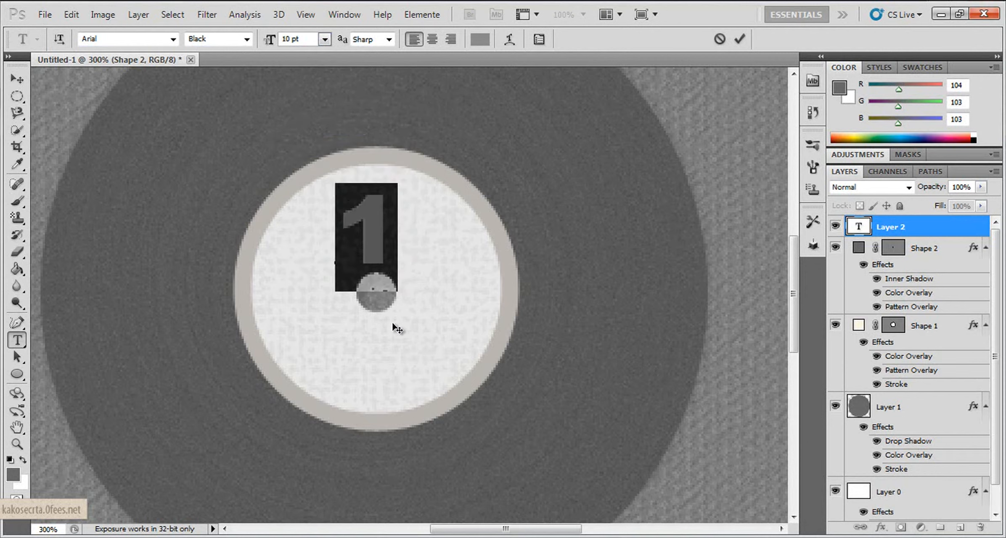
click(324, 39)
click(303, 94)
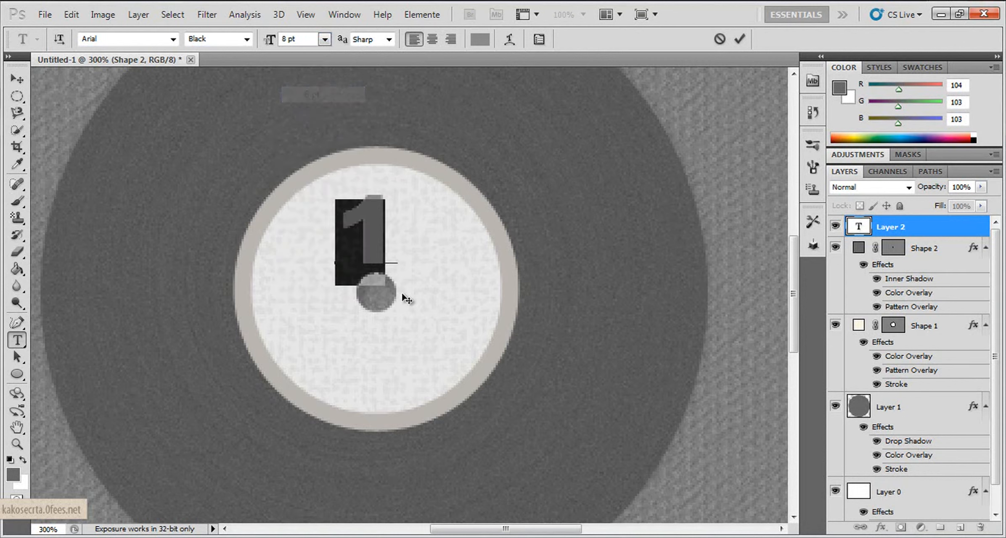
drag(385, 350, 381, 330)
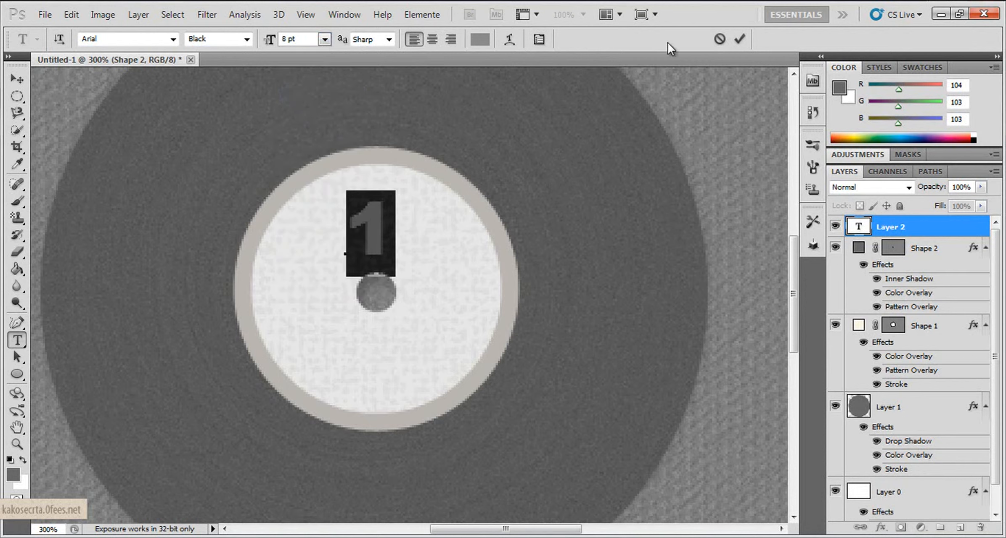
click(740, 39)
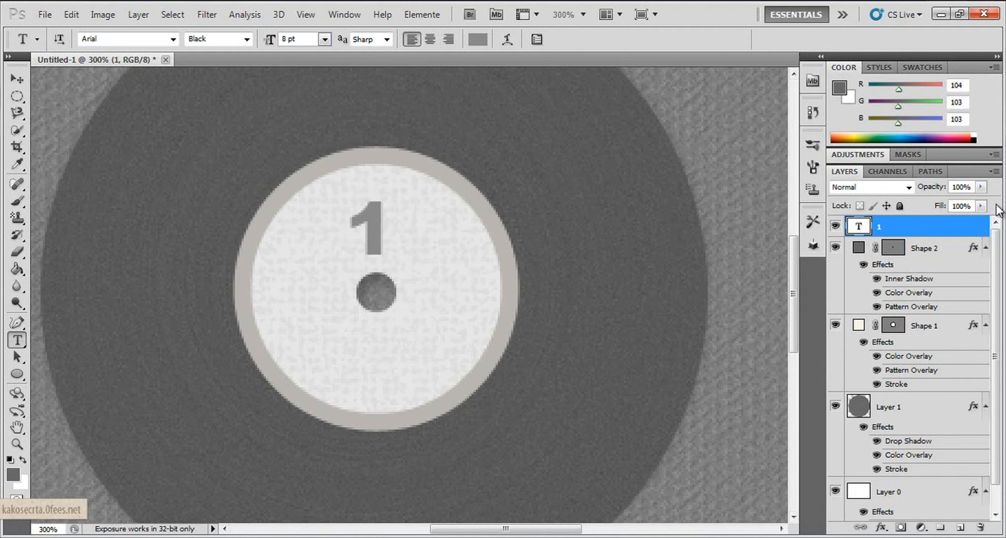
Lower the "1" text layer's opacity to 46% and nudge the numeral so it is centered above the hole.
click(981, 187)
drag(983, 195, 962, 203)
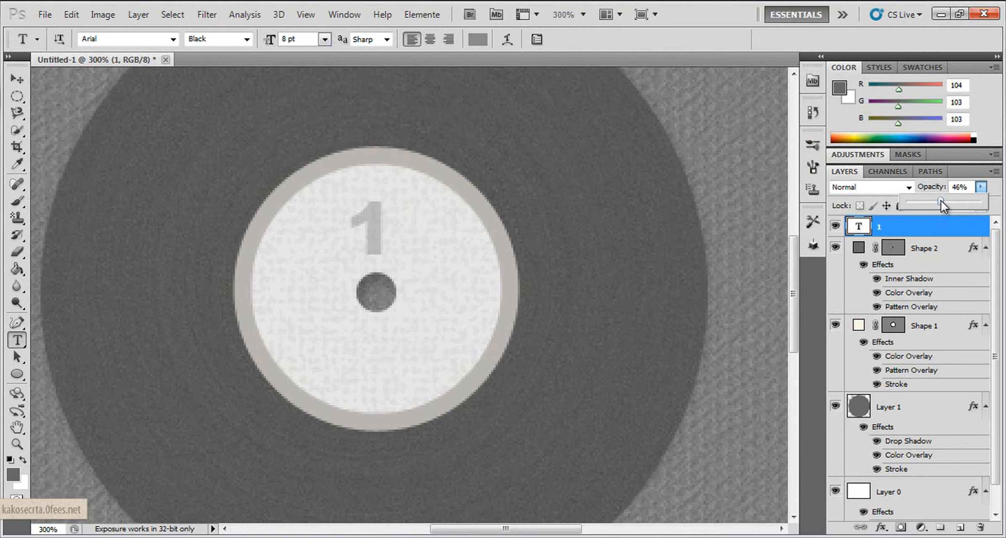
click(16, 79)
drag(374, 248, 379, 246)
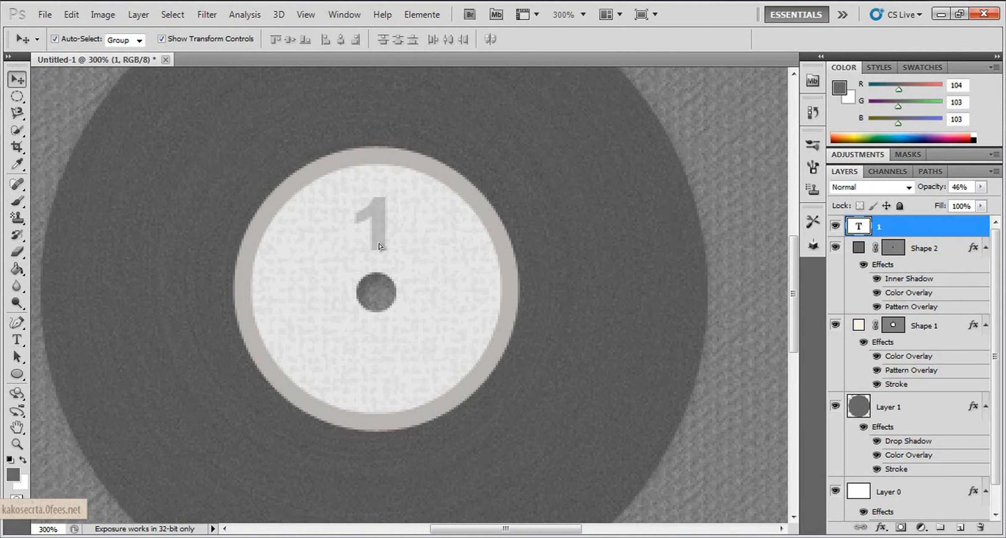
drag(378, 242, 378, 242)
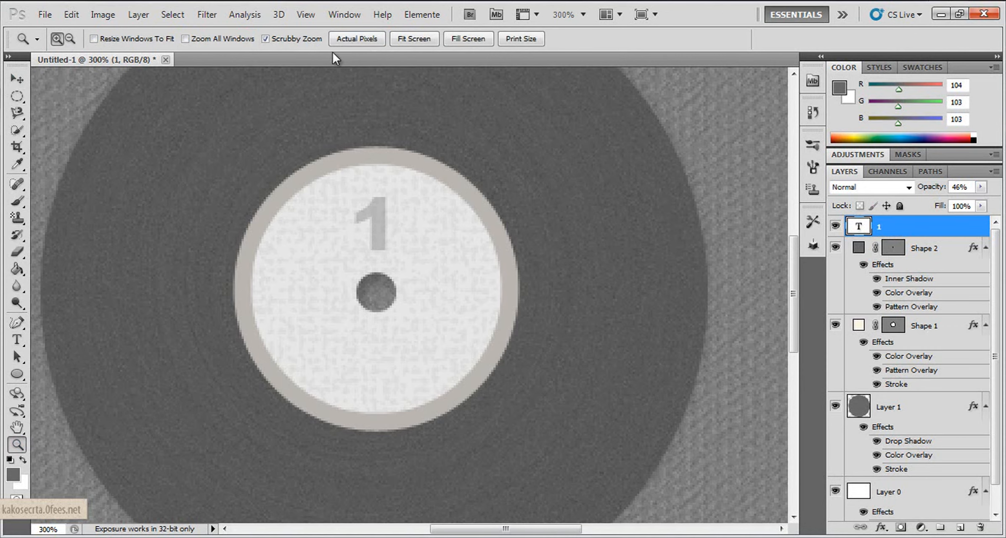
Activate the Elliptical Marquee tool with the whole record in view at 100%.
click(348, 40)
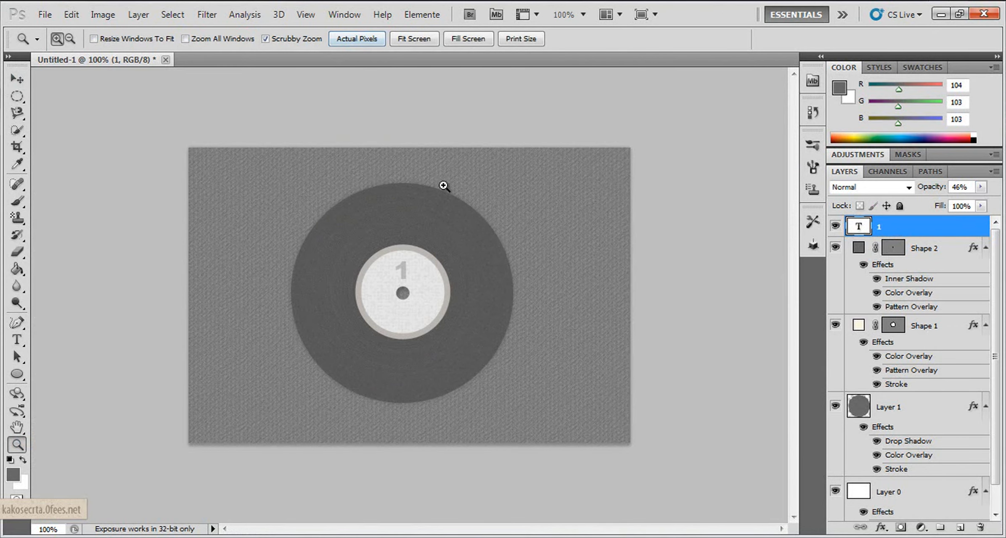
click(18, 97)
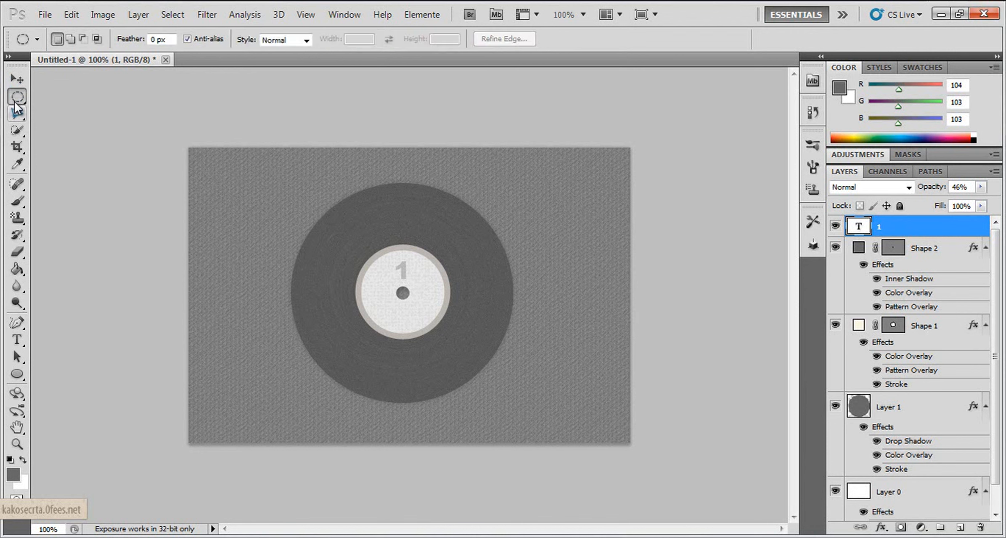